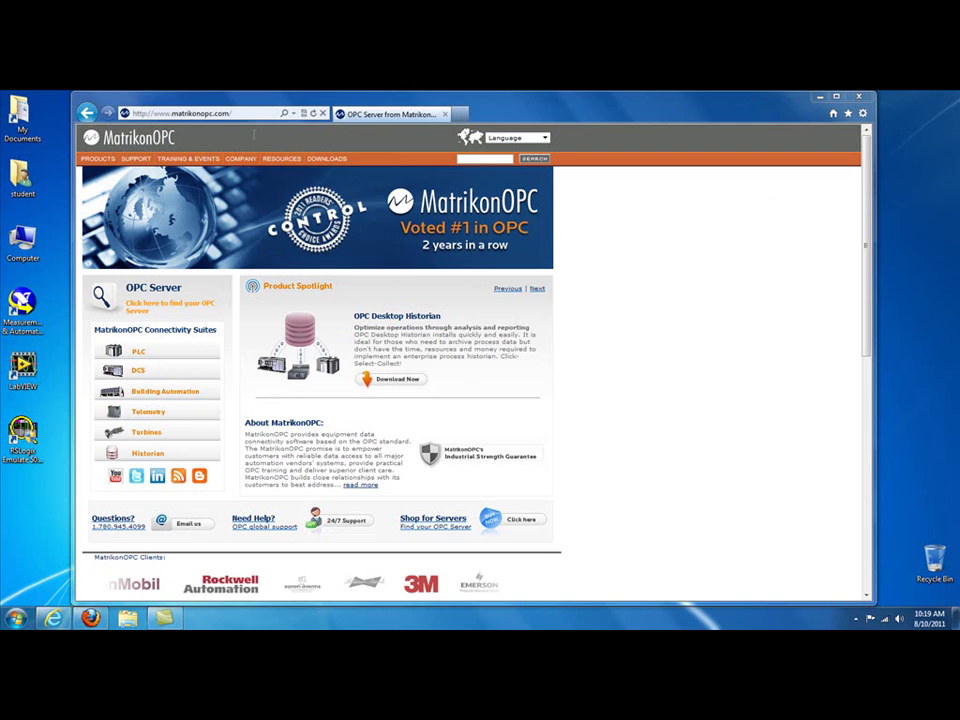
# Step: Go to the OPC Servers entry under the DOWNLOADS menu to list the server downloads
pyautogui.moveTo(327, 158)
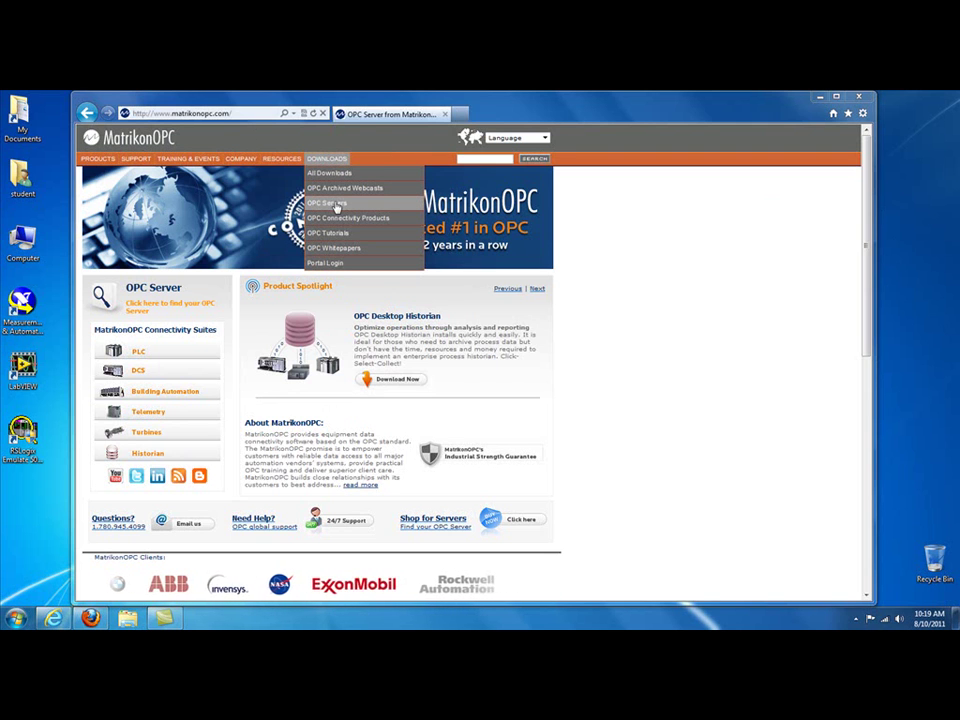
pyautogui.click(335, 205)
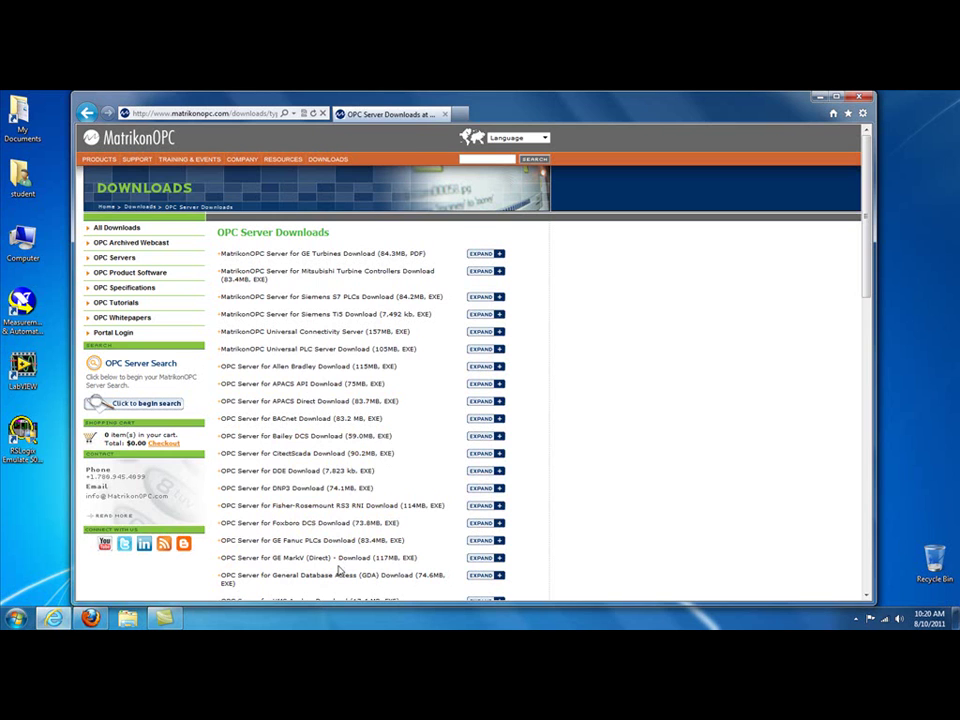
# Step: Follow the OPC Server for DDE download link and log in with the registered e-mail address
pyautogui.click(302, 479)
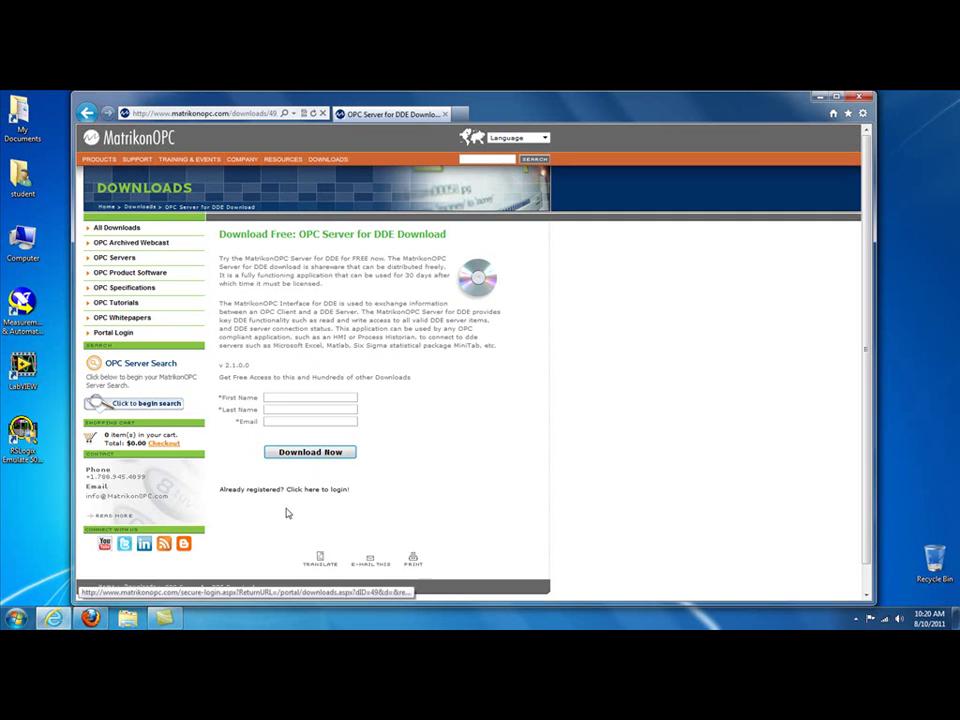
pyautogui.click(256, 490)
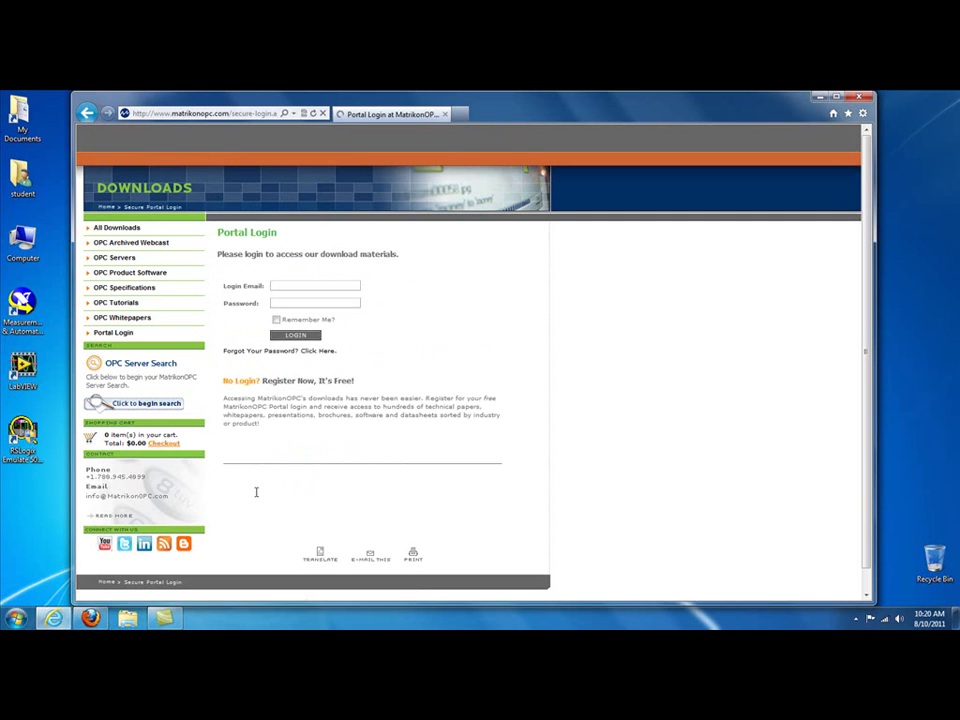
pyautogui.click(302, 287)
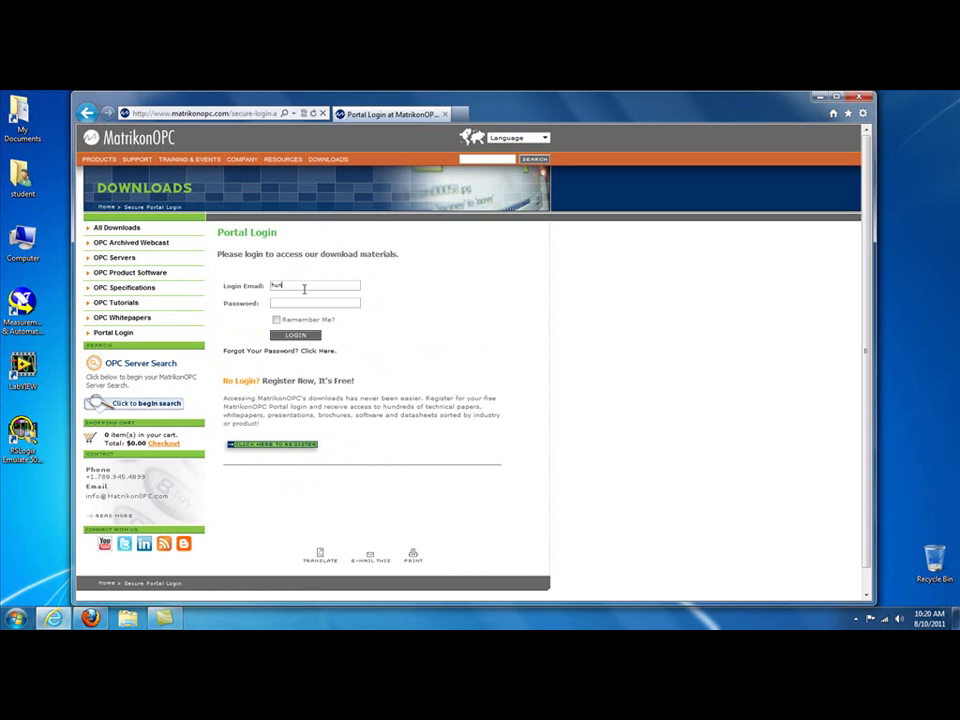
pyautogui.press('Return')
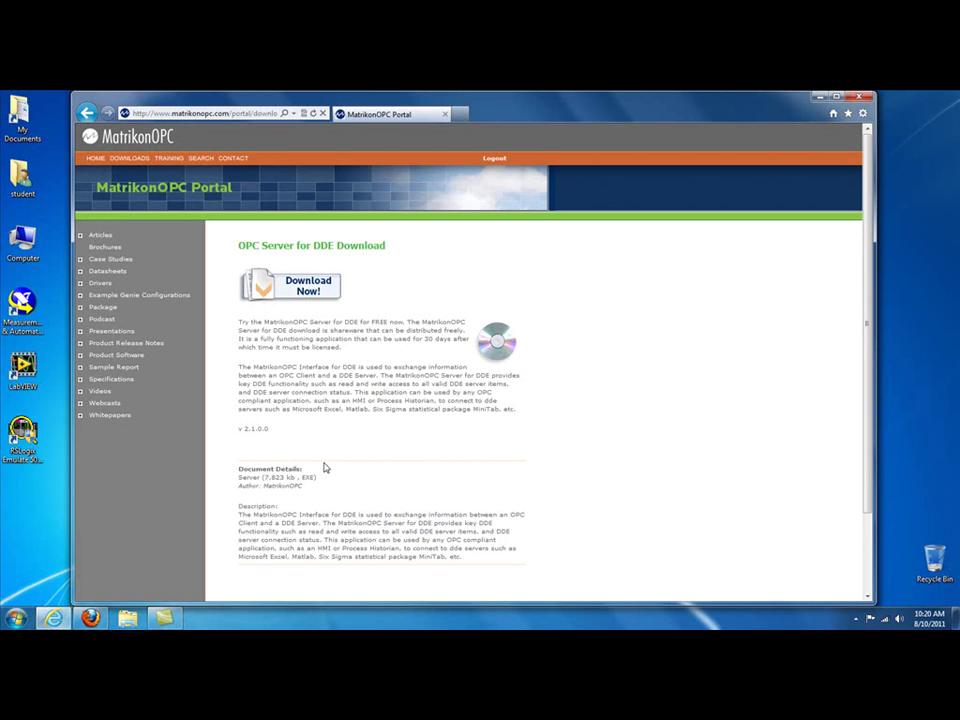
# Step: Save MatrikonOPC_Server_DDE.exe to disk and move the downloads list aside
pyautogui.click(299, 289)
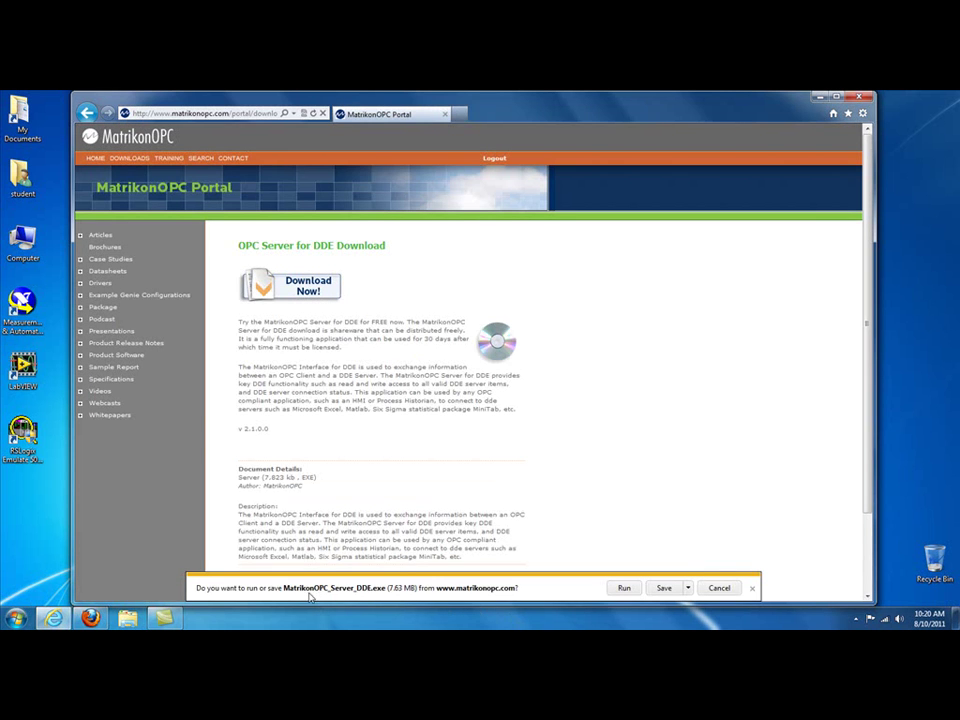
pyautogui.click(664, 588)
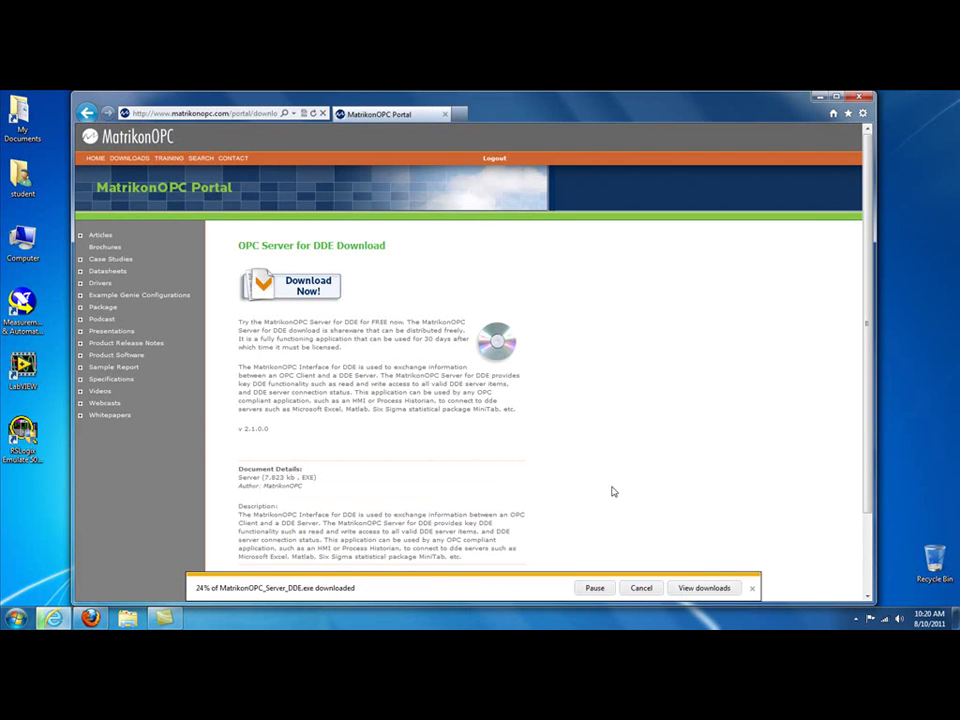
pyautogui.click(690, 588)
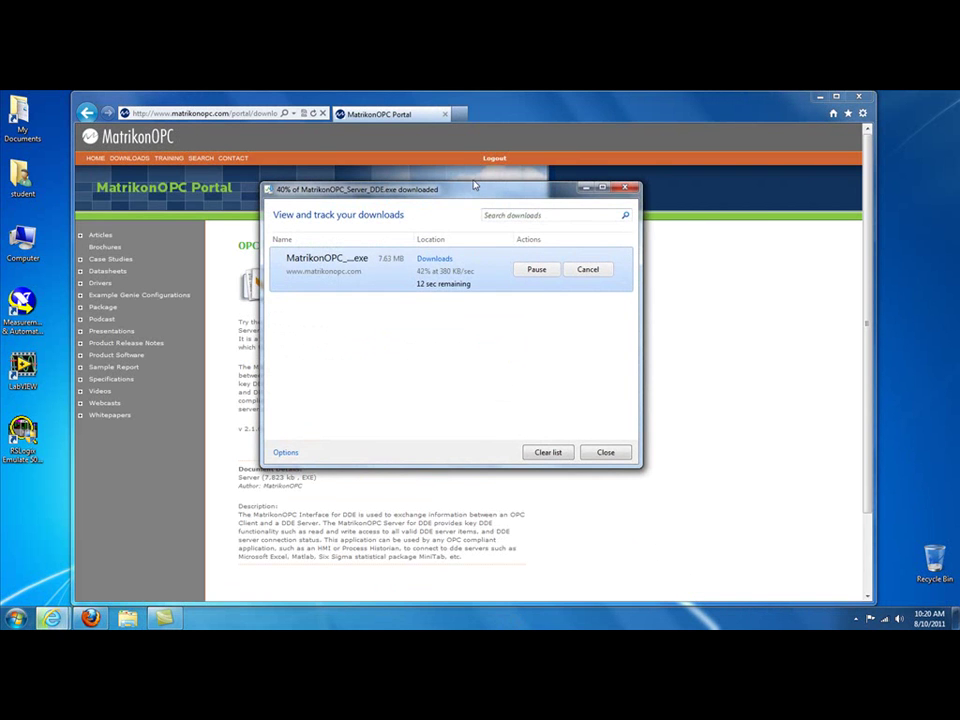
pyautogui.moveTo(455, 183); pyautogui.dragTo(573, 253)
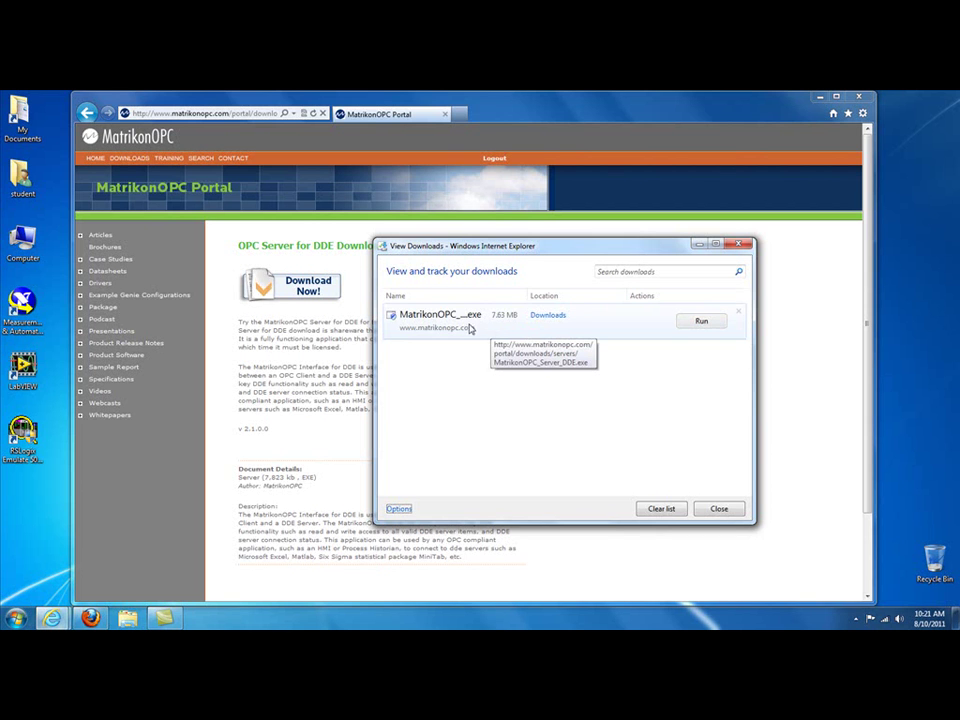
# Step: From the Downloads folder, run MatrikonOPC_Server_DDE as administrator
pyautogui.click(549, 316)
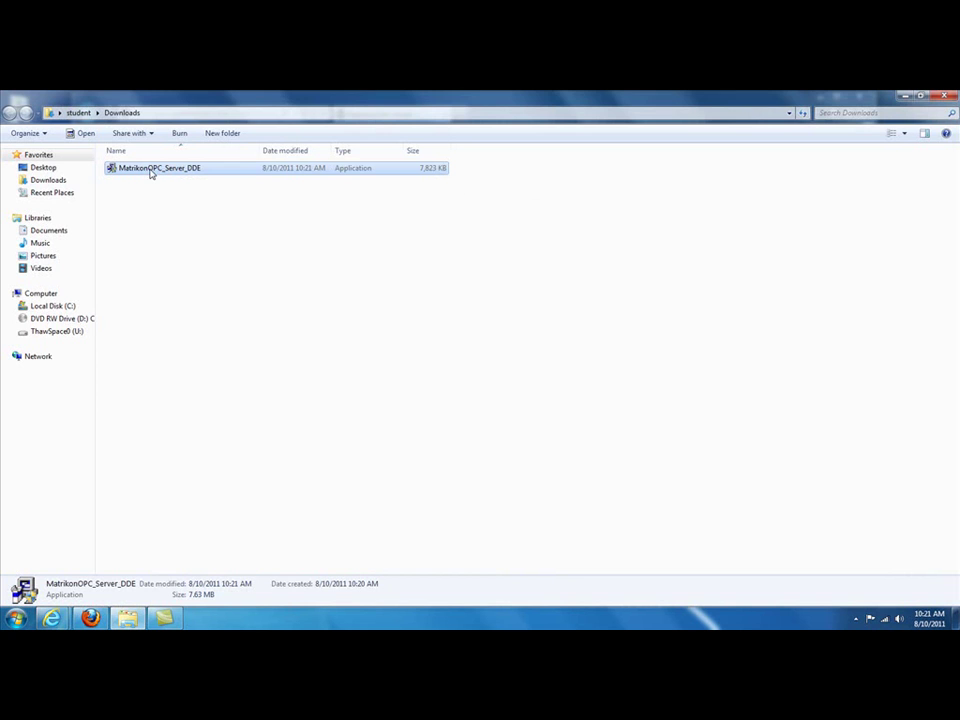
pyautogui.rightClick(150, 170)
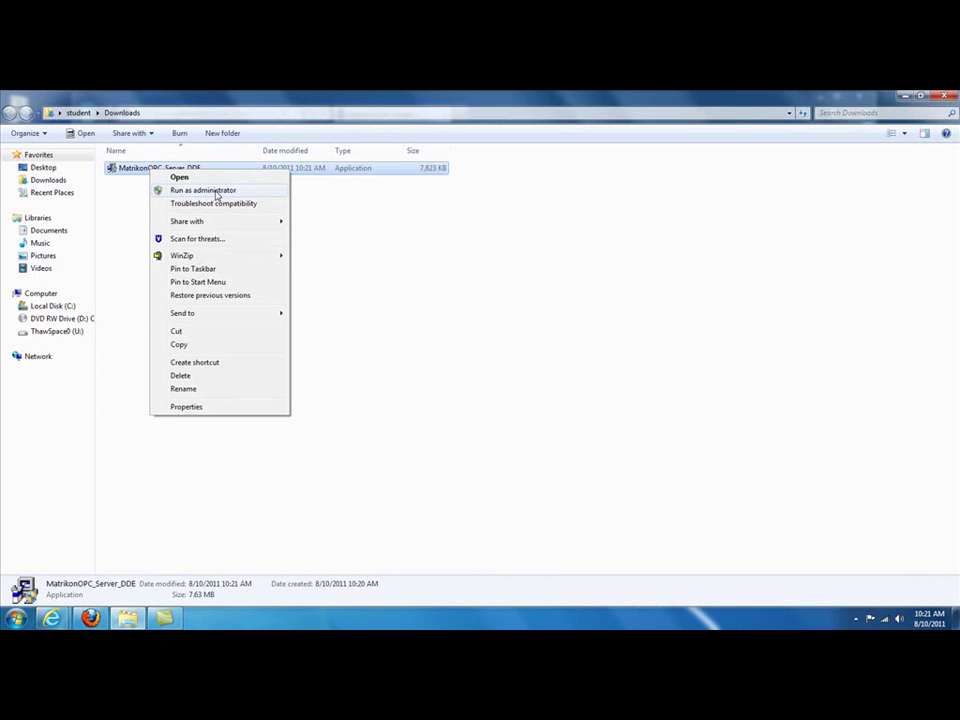
pyautogui.click(216, 191)
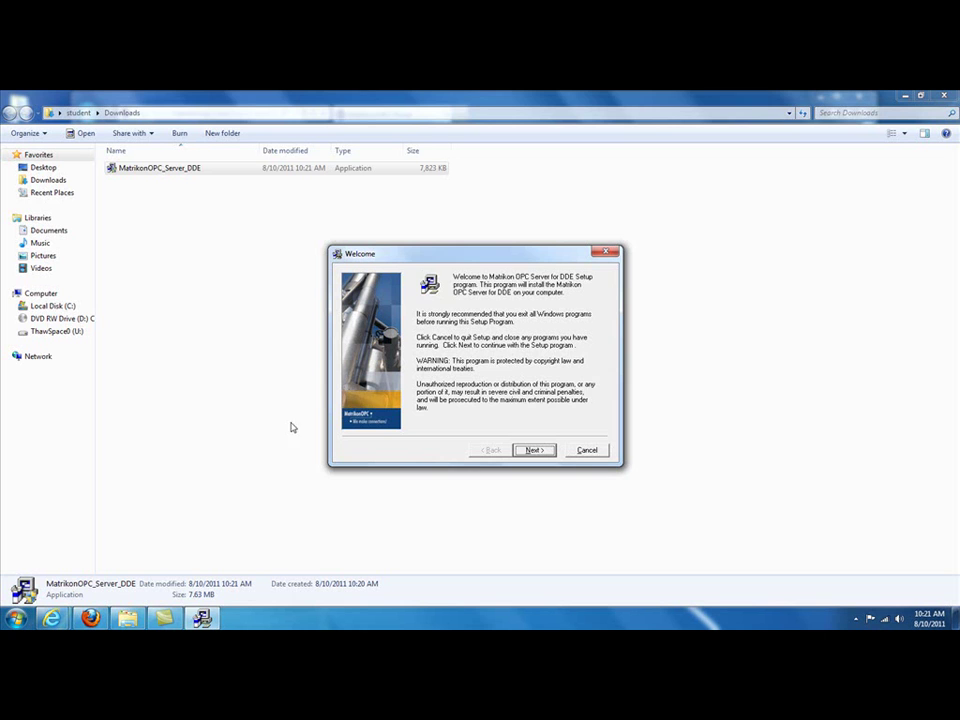
# Step: Accept the licence, untick 'Install as a service' and keep the default destination folder
pyautogui.click(533, 451)
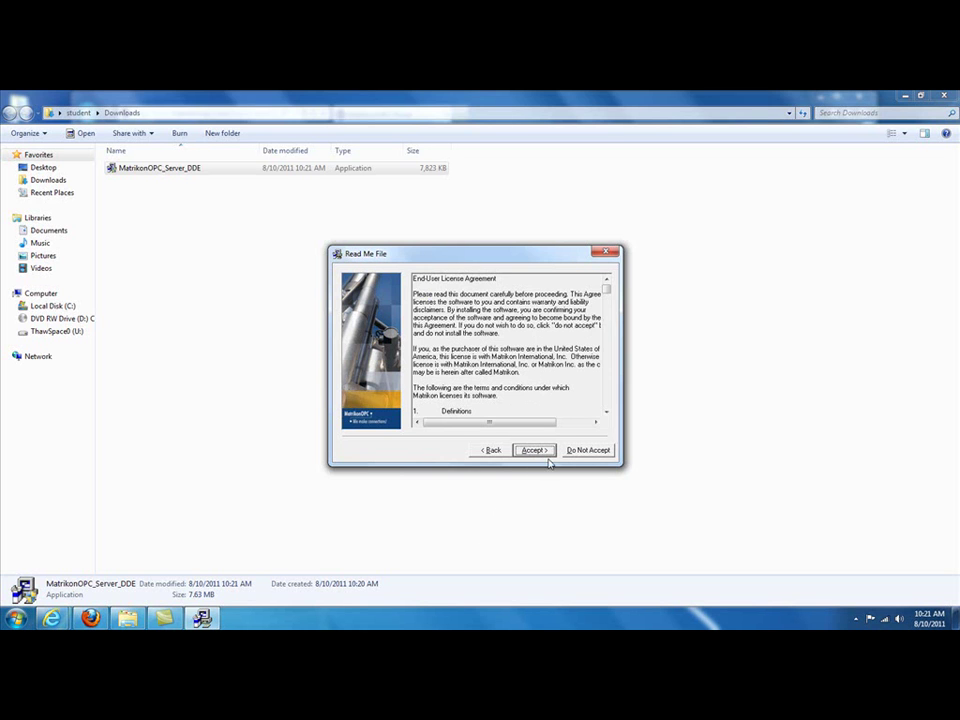
pyautogui.click(531, 451)
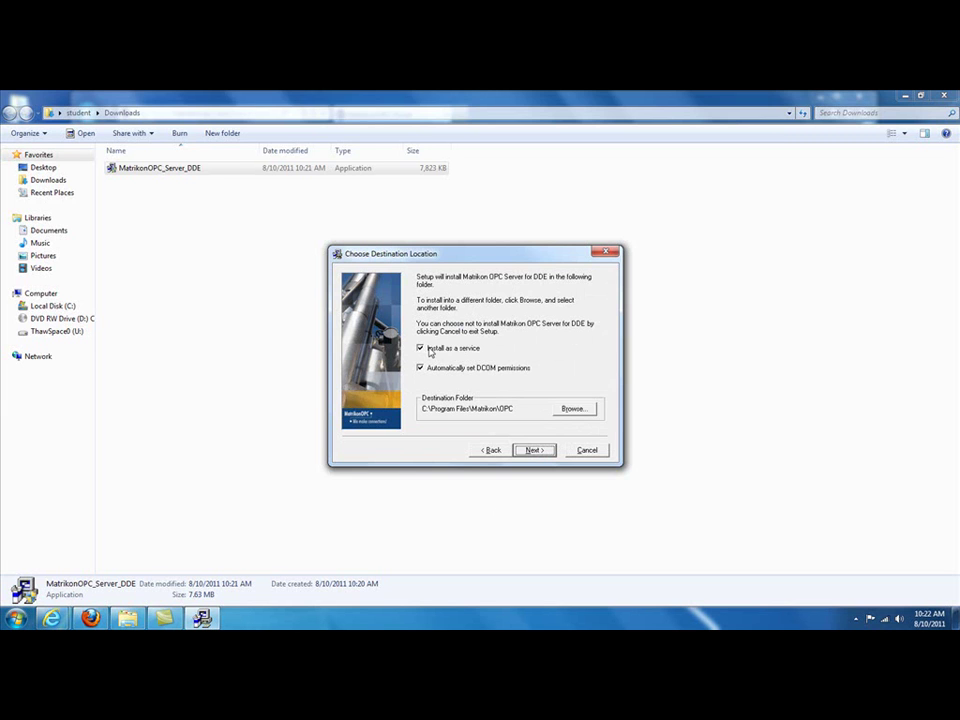
pyautogui.click(420, 348)
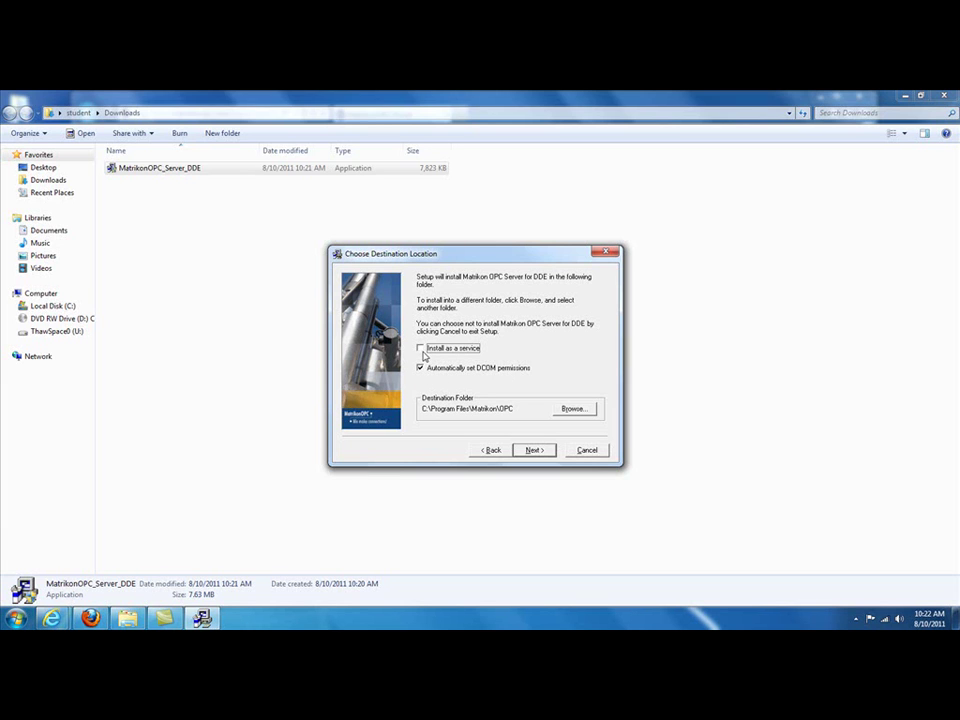
pyautogui.click(535, 451)
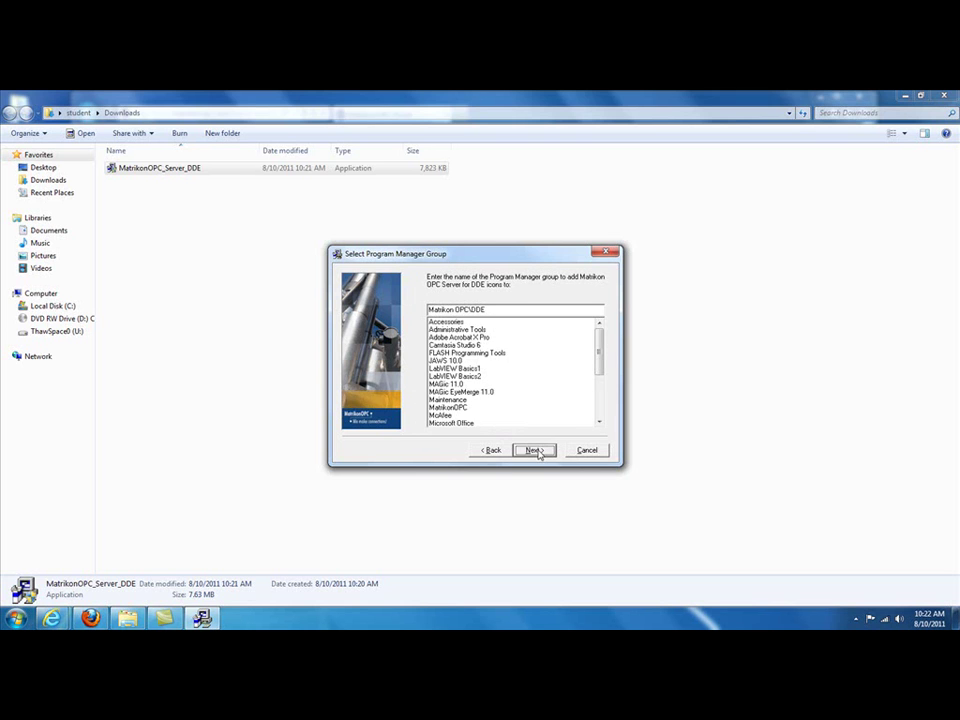
# Step: Keep default program group and Matrikon.OPC.DDE program ID, skip registration, and start installing
pyautogui.click(536, 451)
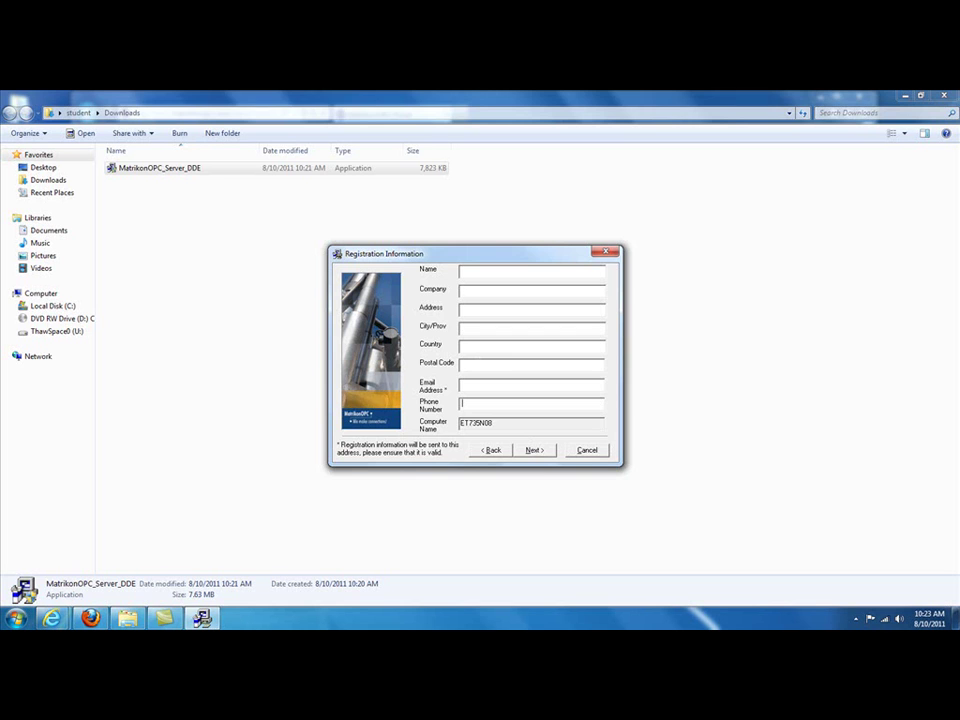
pyautogui.click(533, 450)
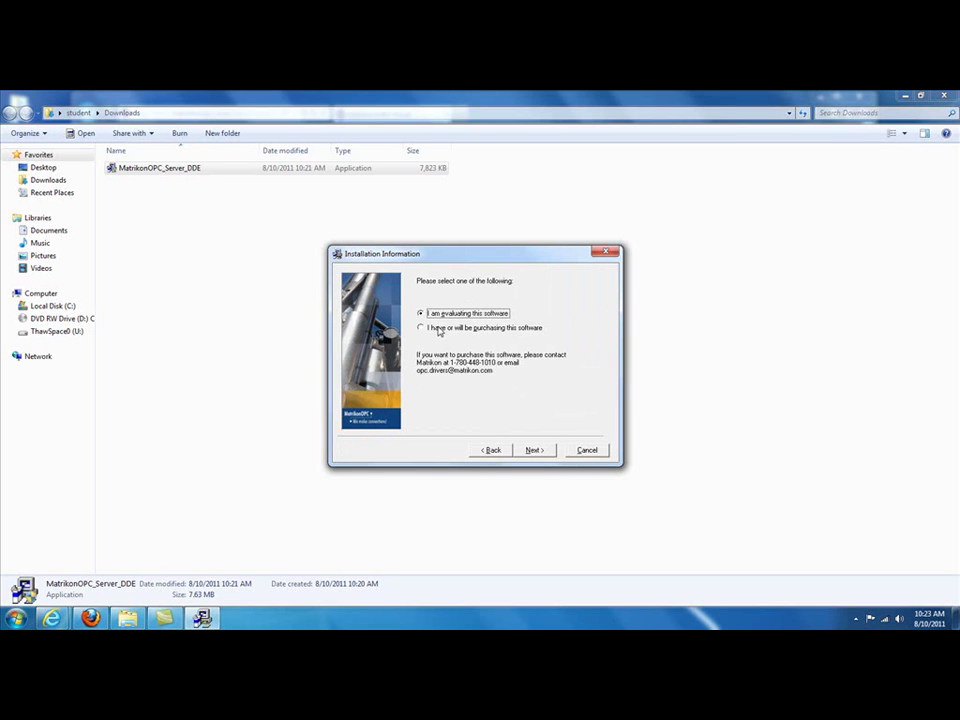
pyautogui.click(534, 450)
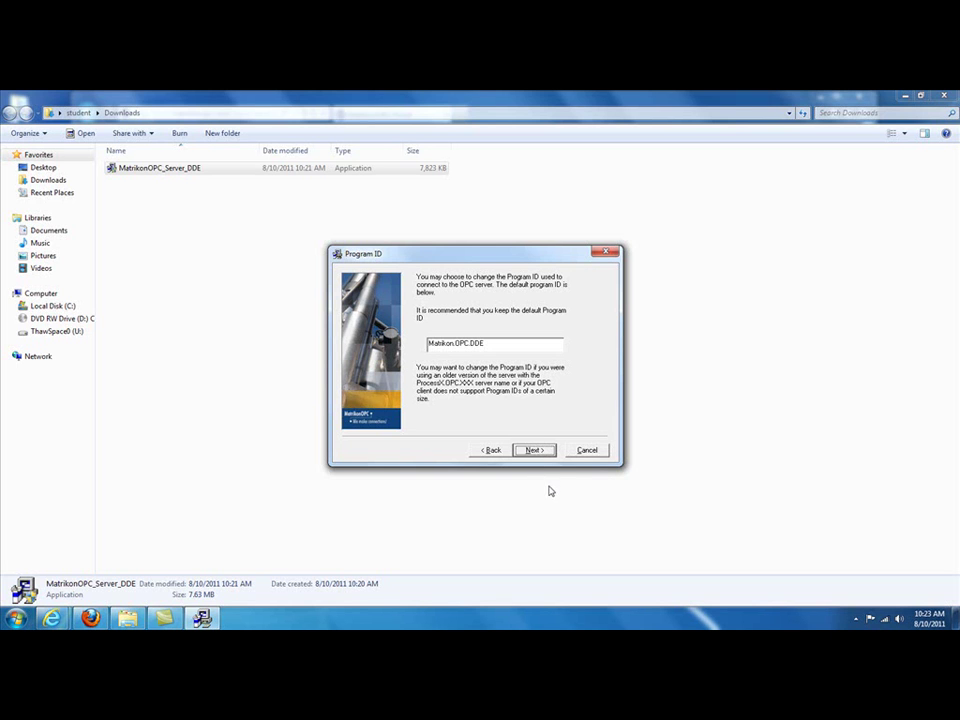
pyautogui.click(534, 451)
pyautogui.click(530, 451)
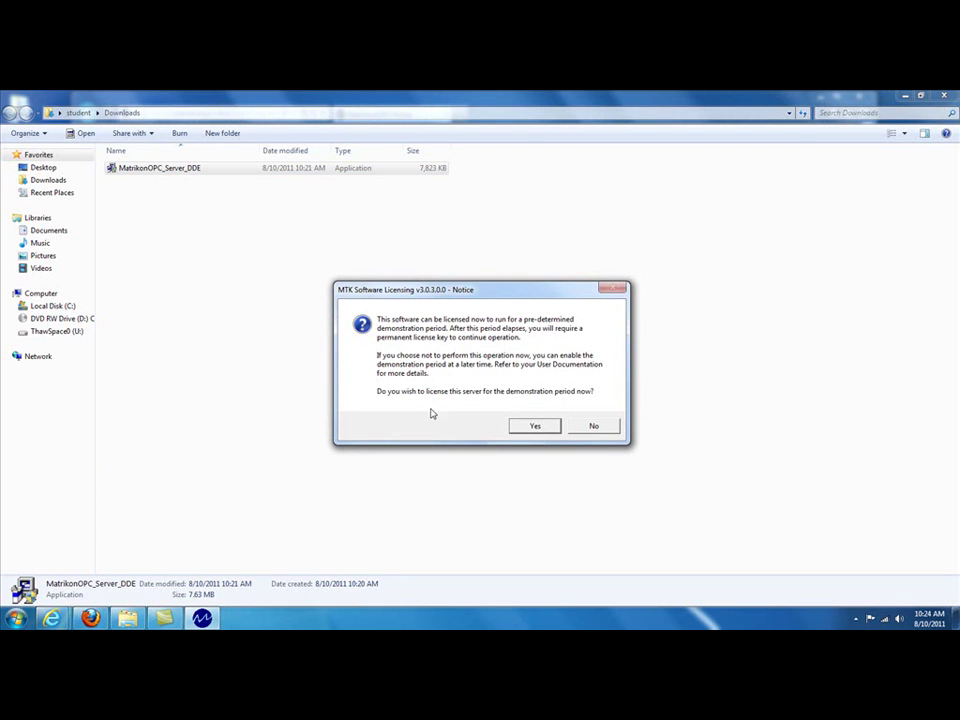
# Step: License the server for the 30-day demonstration period and finish the installer
pyautogui.click(535, 427)
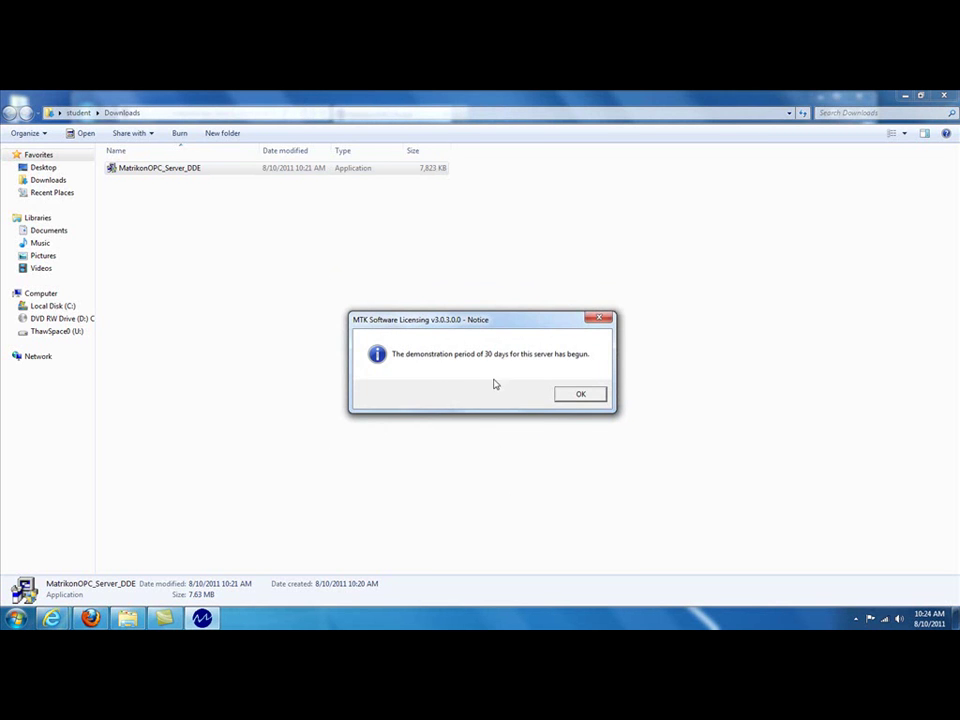
pyautogui.click(588, 398)
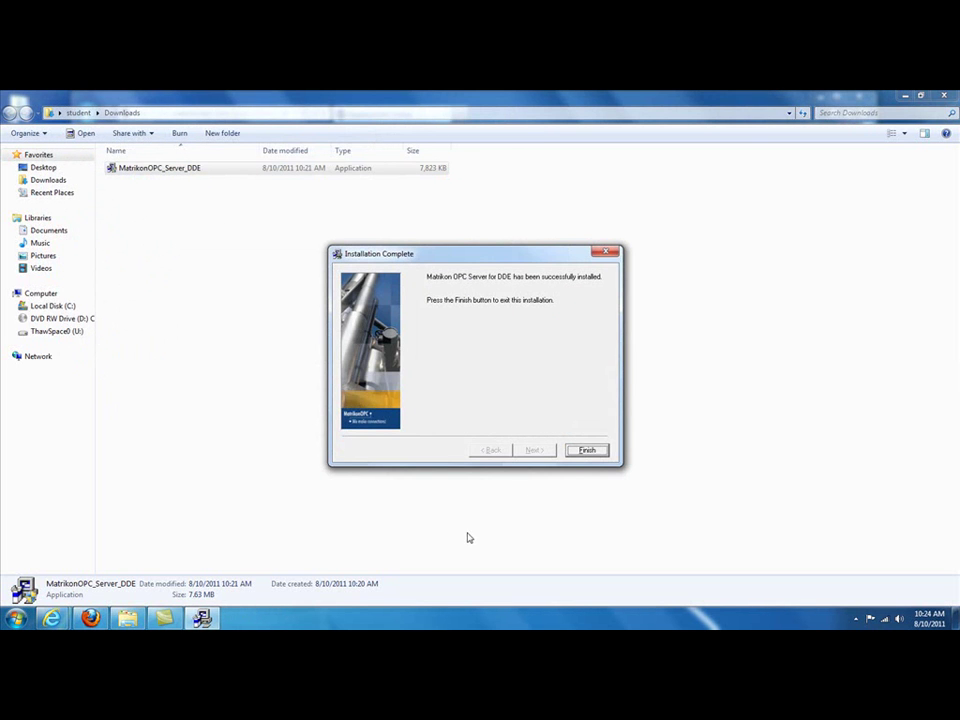
pyautogui.click(588, 451)
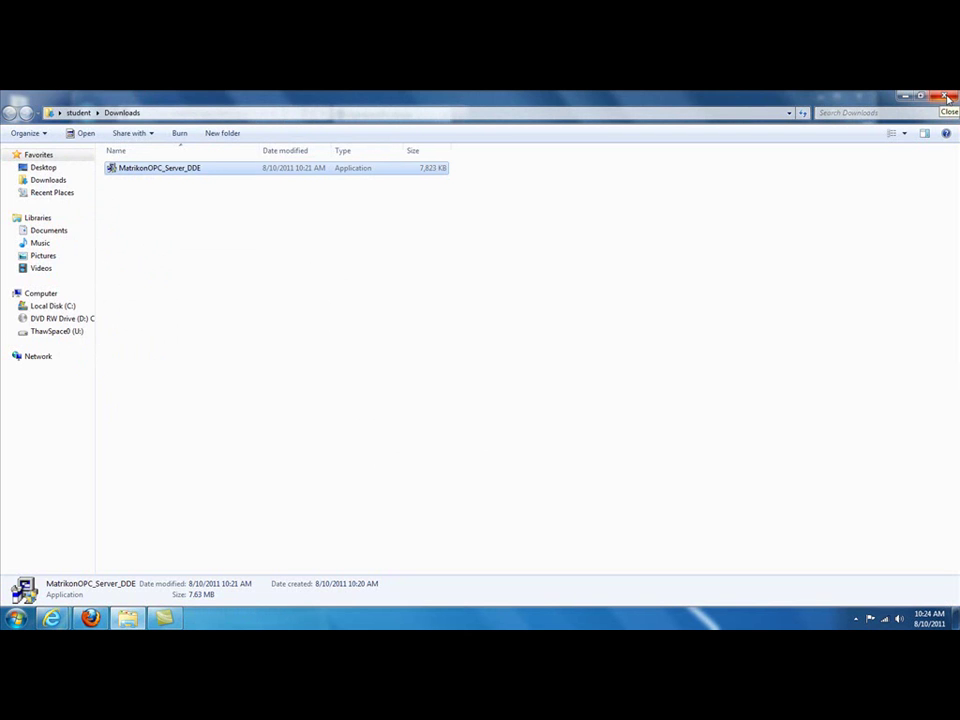
# Step: Close the Downloads folder and downloads list, and minimize Internet Explorer
pyautogui.click(947, 98)
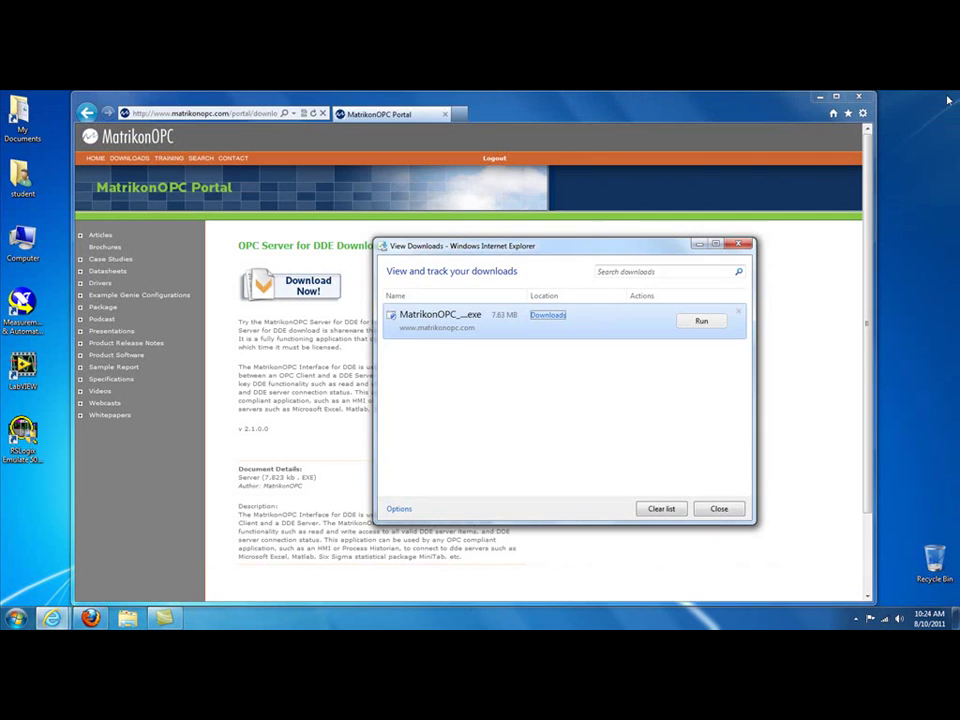
pyautogui.click(733, 509)
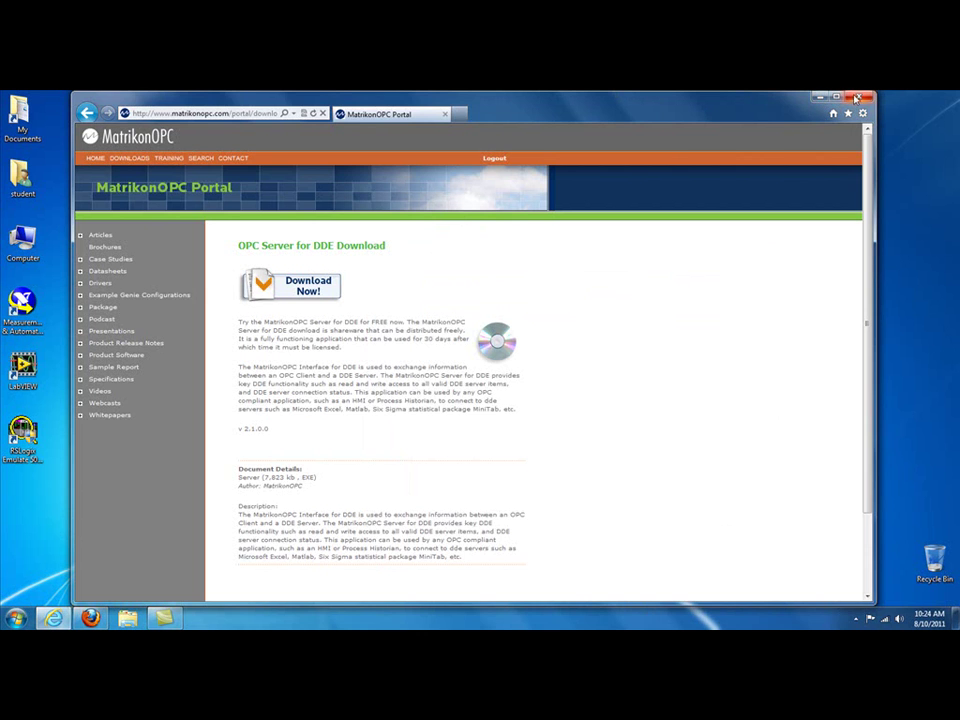
pyautogui.click(819, 100)
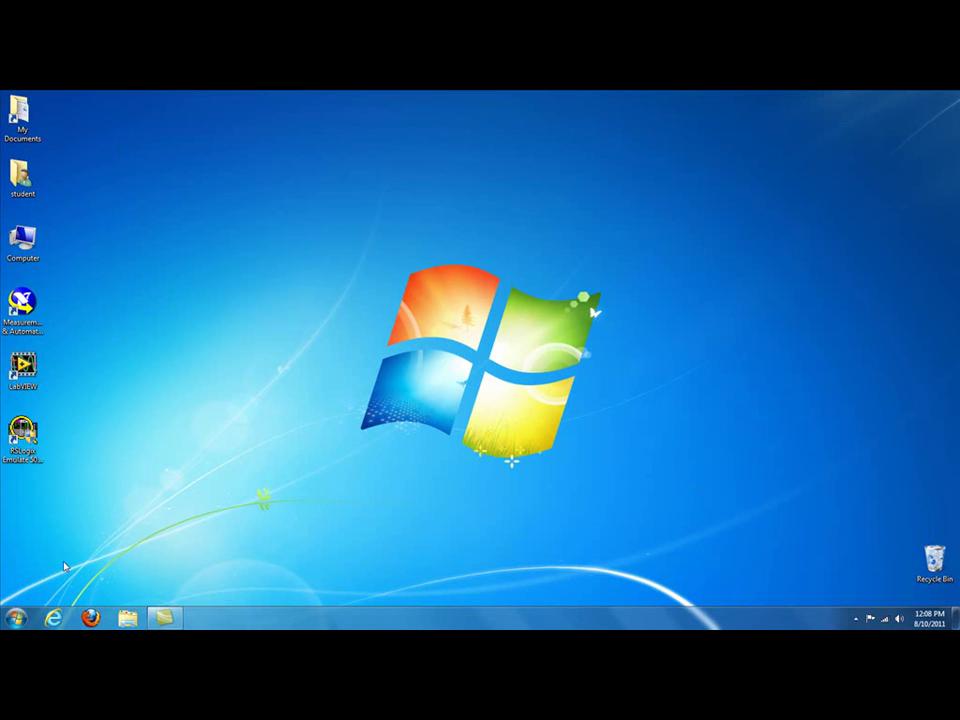
# Step: Launch Excel 2010 and dismiss the Office activation notice
pyautogui.click(10, 617)
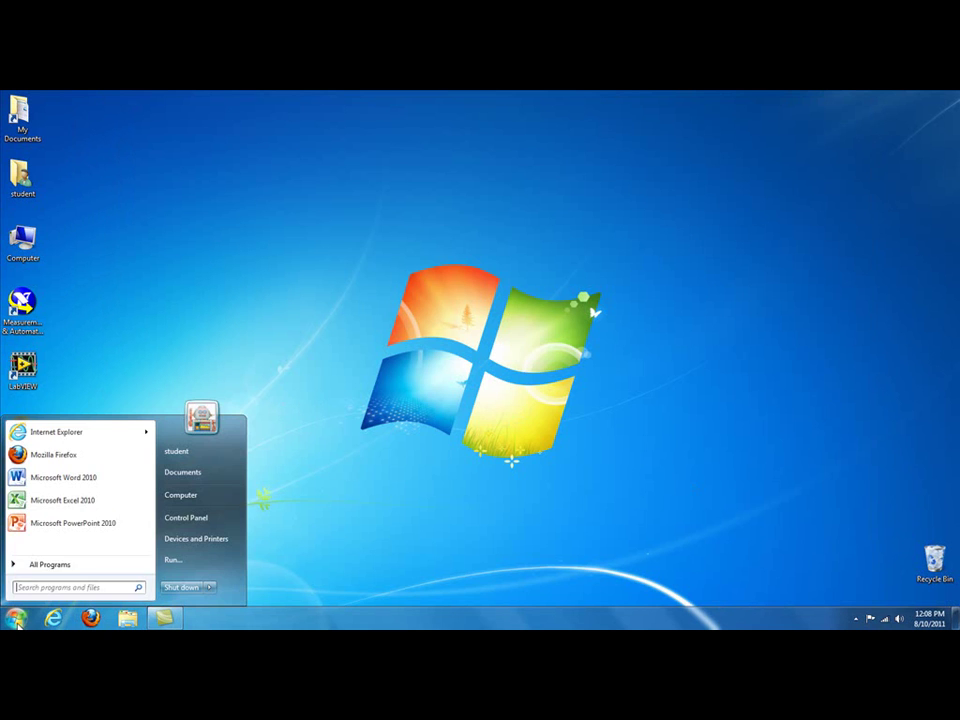
pyautogui.click(75, 506)
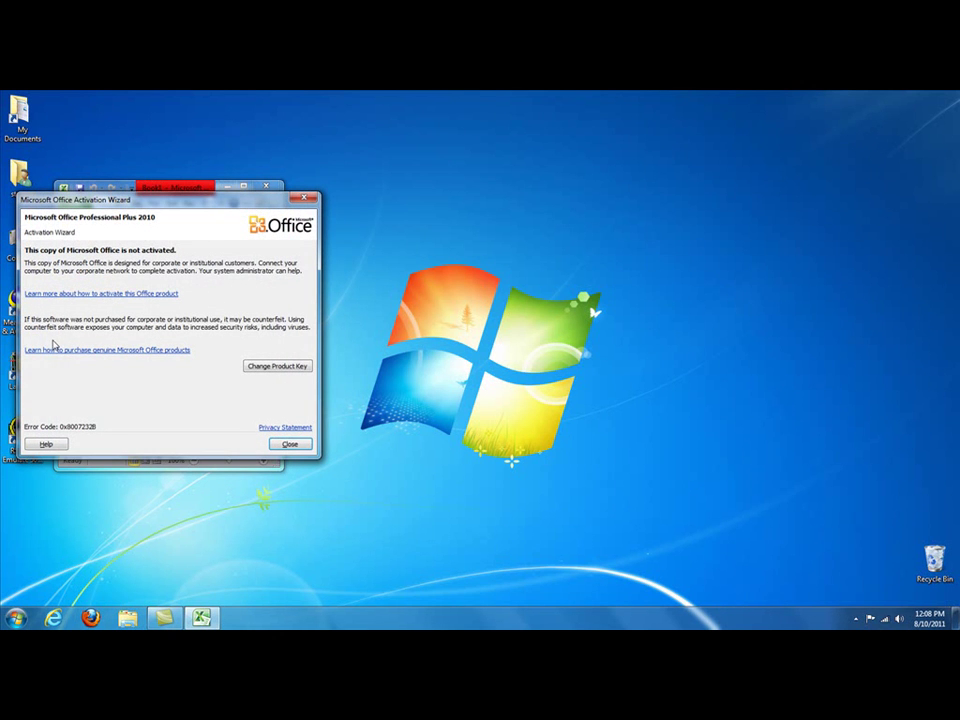
pyautogui.click(290, 443)
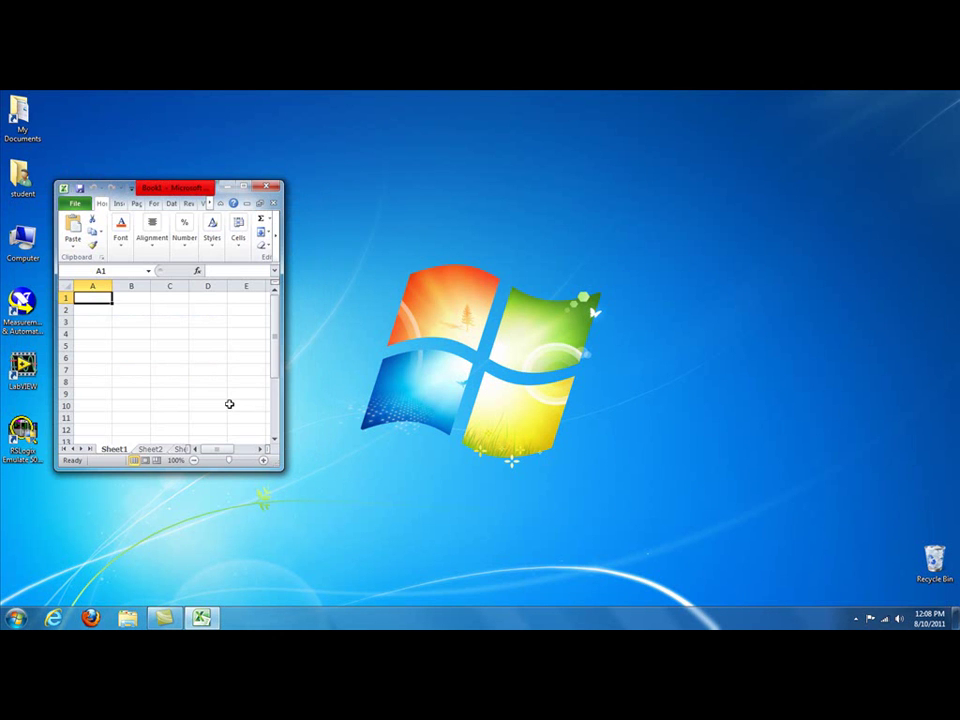
# Step: Enter labels A1, B1, C1 and AVG down column A
pyautogui.write('A')
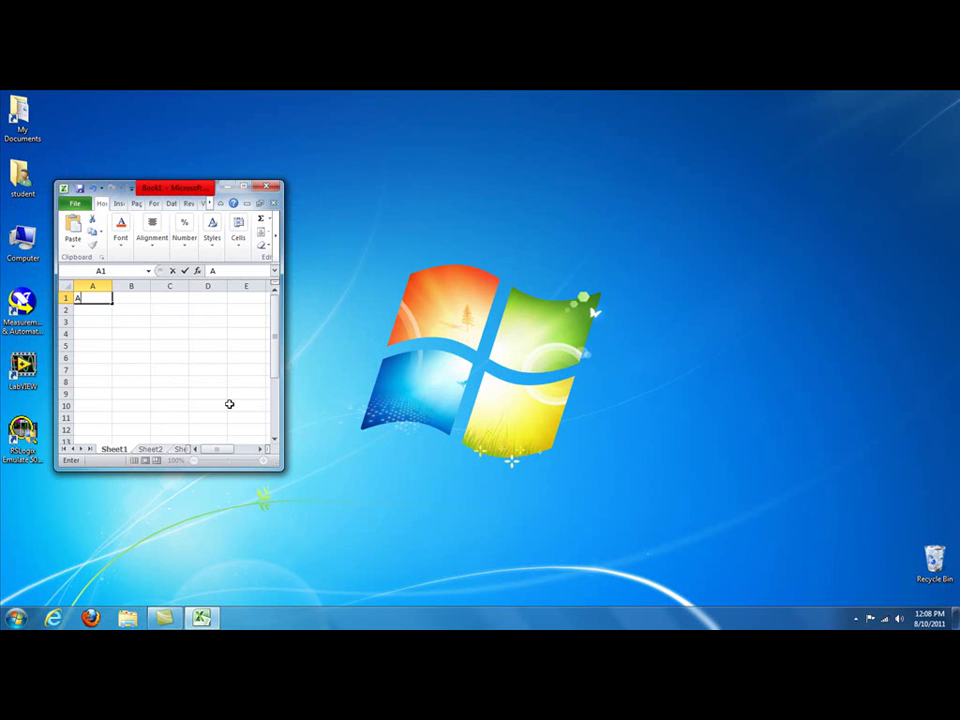
pyautogui.write('1')
pyautogui.press('Return')
pyautogui.write('B1')
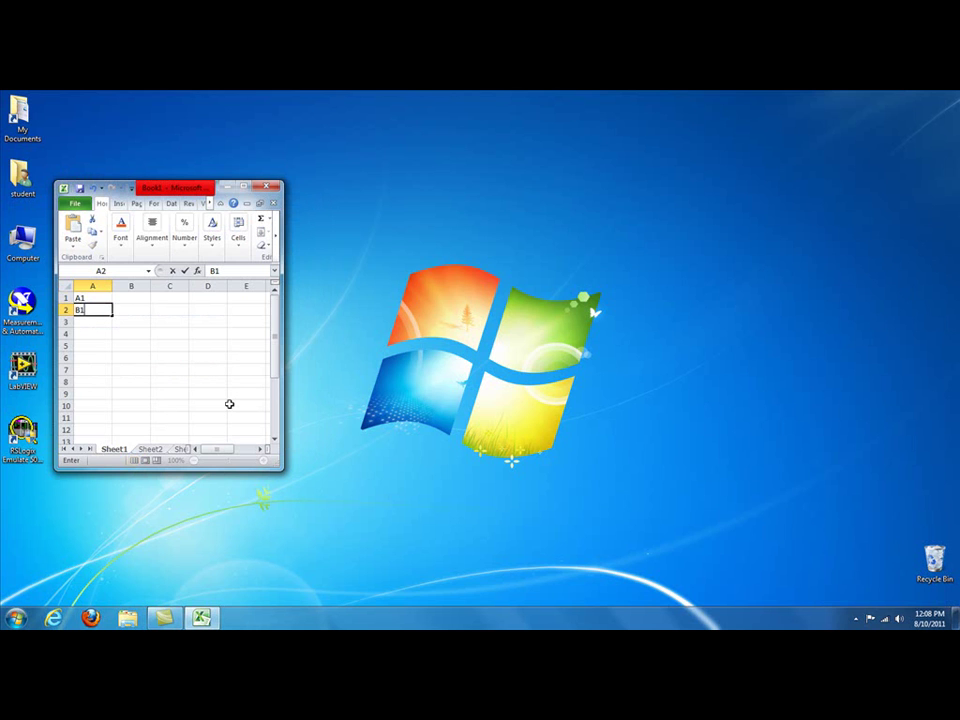
pyautogui.press('Return')
pyautogui.write('C1')
pyautogui.press('Return')
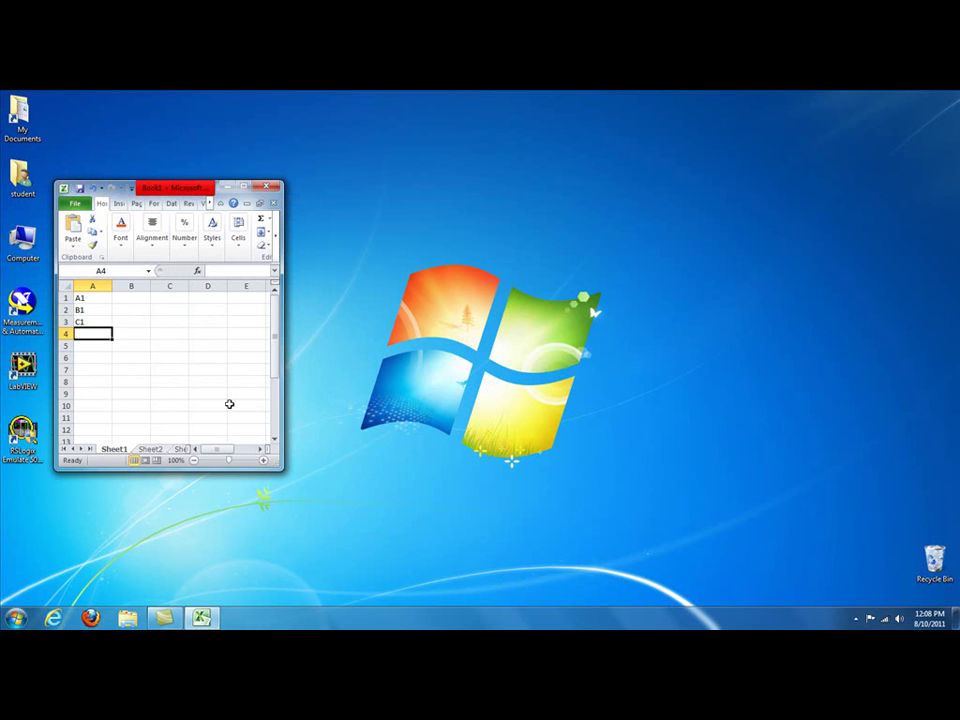
pyautogui.write('AVG')
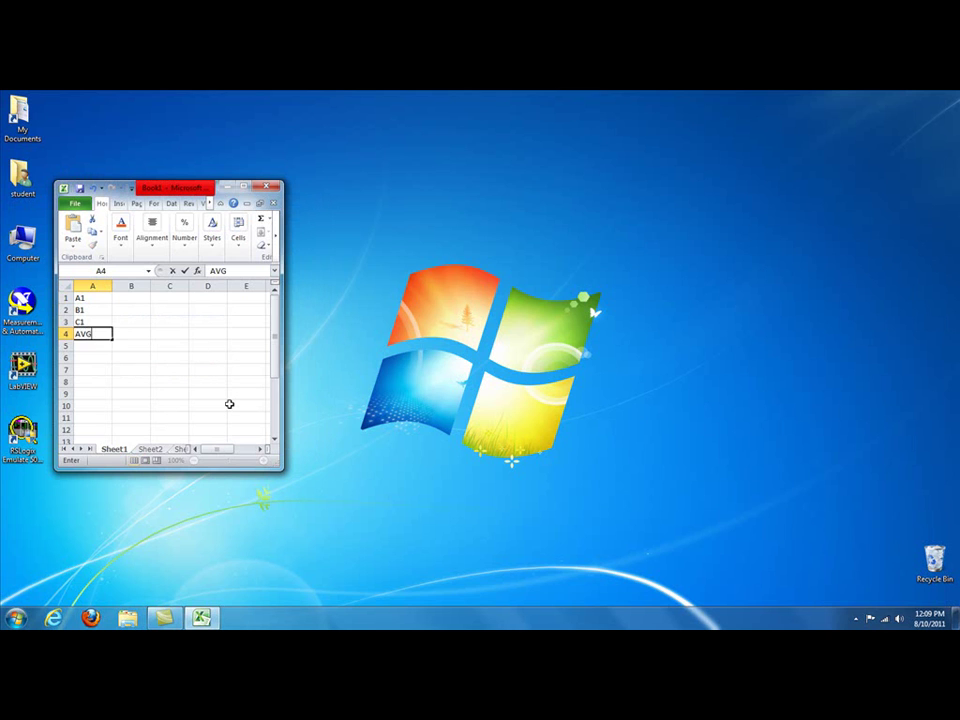
pyautogui.press('Return')
pyautogui.press('Up')
pyautogui.press('Up')
pyautogui.press('Up')
pyautogui.press('Up')
# Step: Enter values 33, 24 and 53 in cells B1 to B3
pyautogui.press('Right')
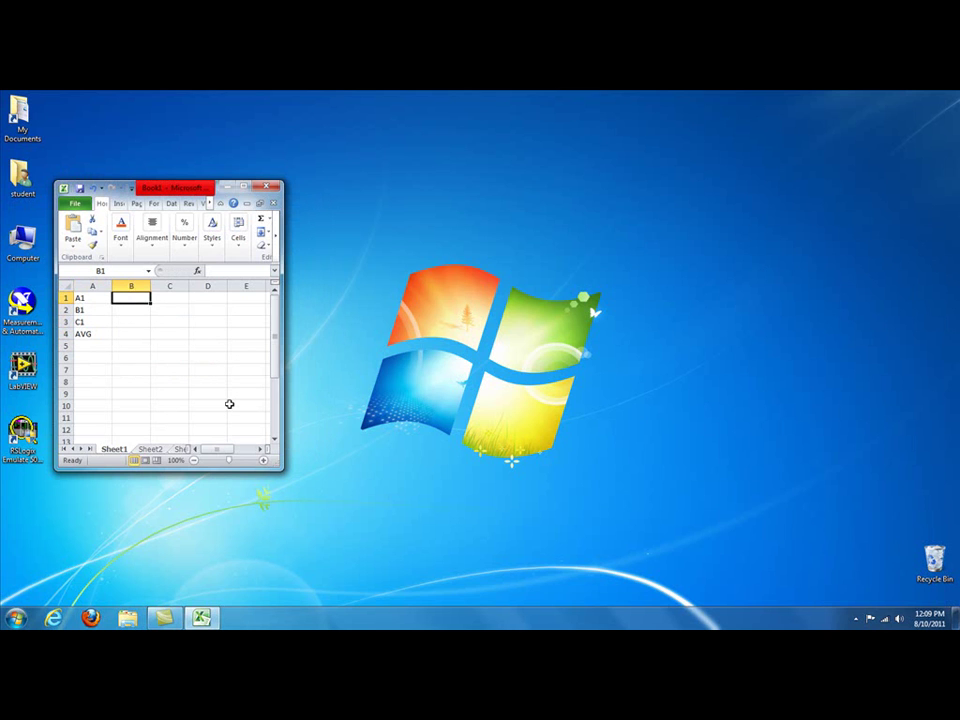
pyautogui.write('33')
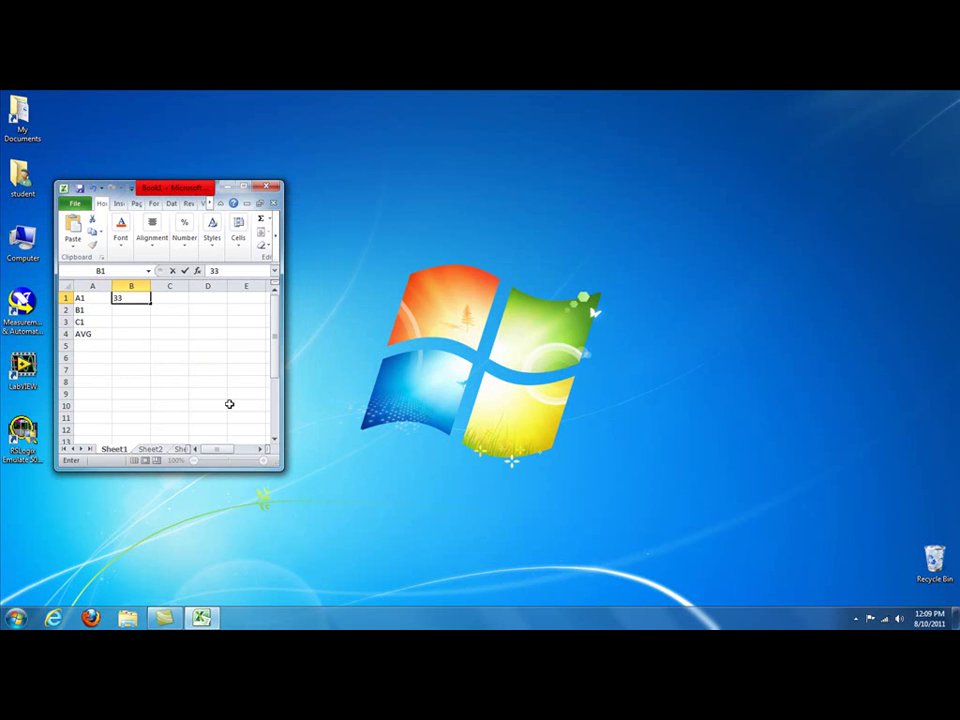
pyautogui.press('Return')
pyautogui.write('24')
pyautogui.press('Return')
pyautogui.write('53')
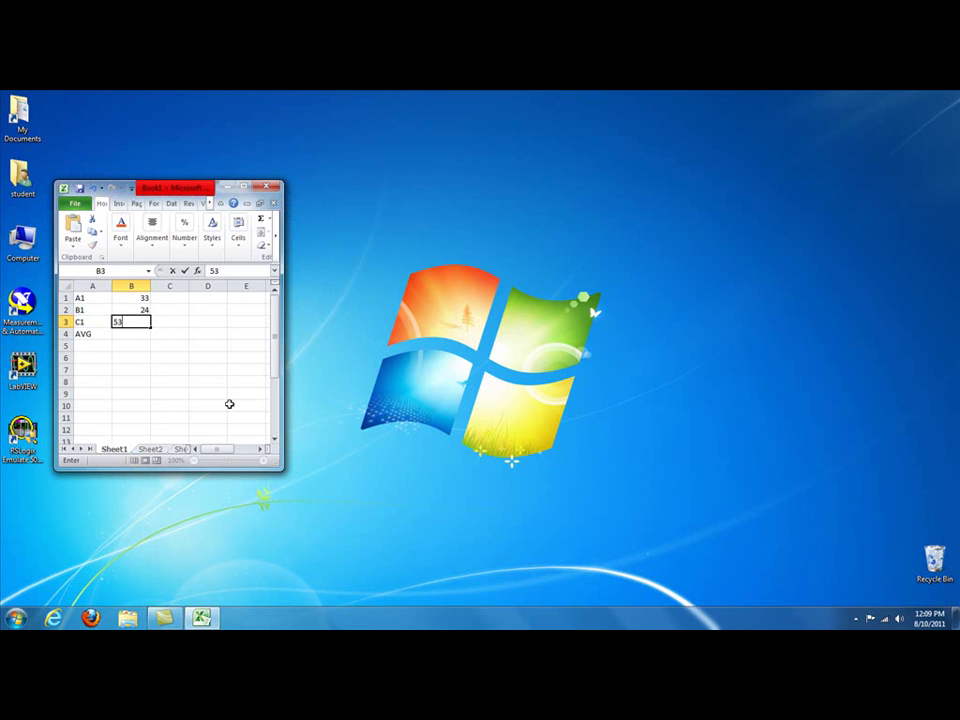
pyautogui.press('Return')
# Step: Put =AVERAGE(B1:B3) in cell B4
pyautogui.write('=average')
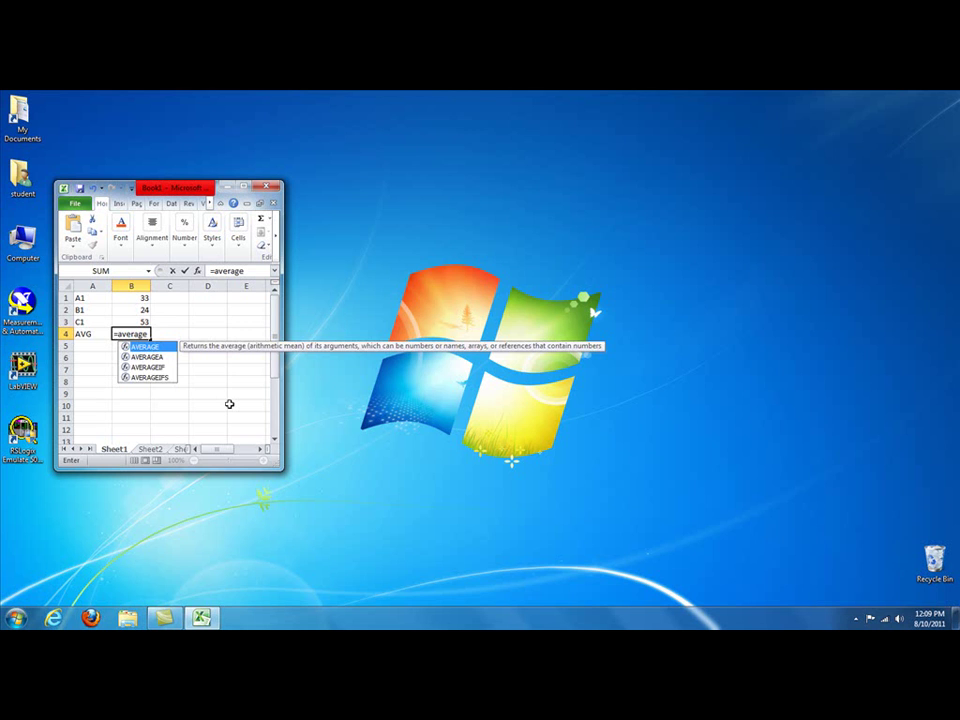
pyautogui.write('(')
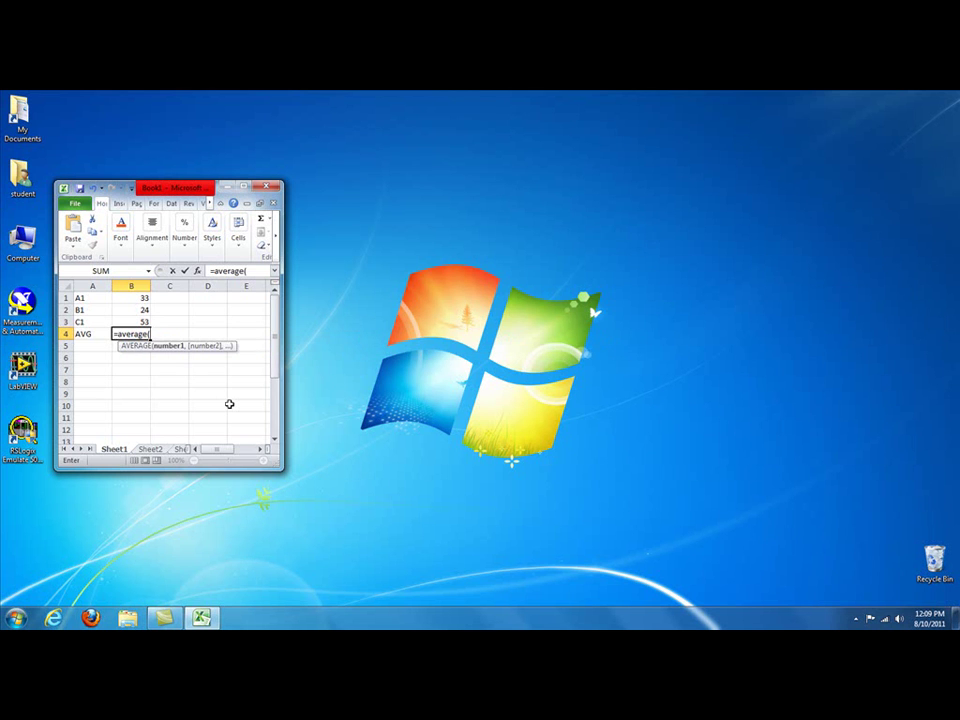
pyautogui.moveTo(131, 300); pyautogui.dragTo(132, 318)
pyautogui.write(')')
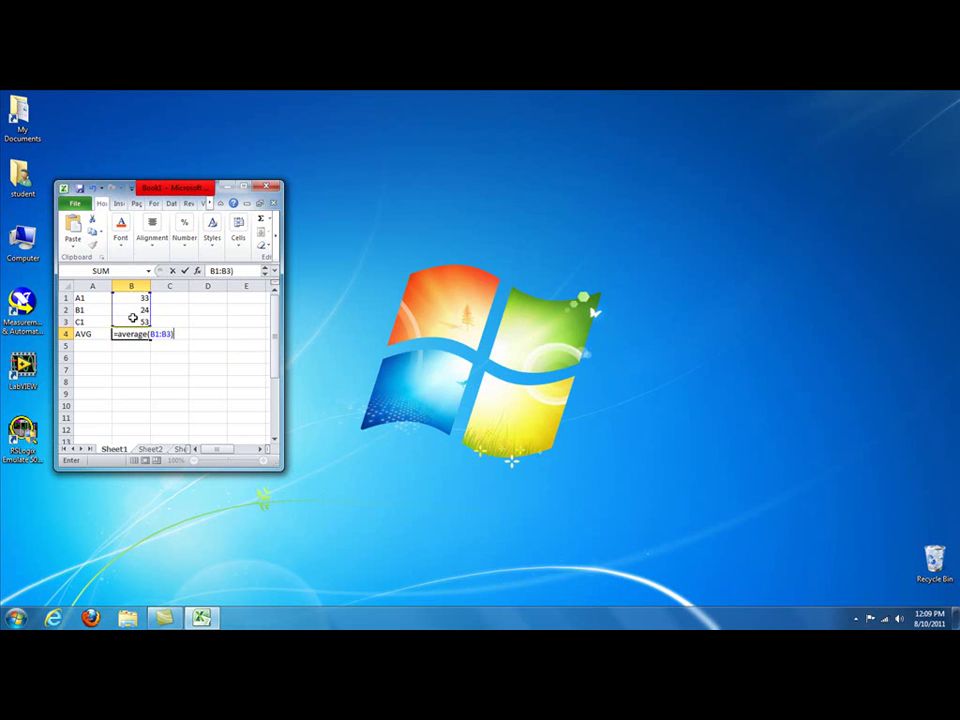
pyautogui.press('Return')
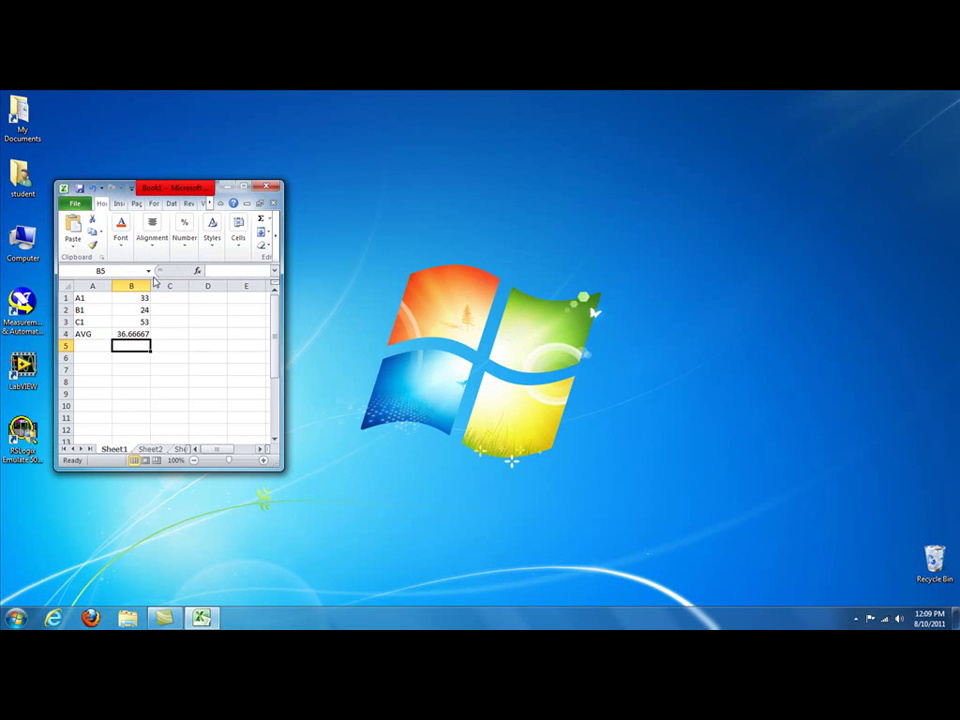
# Step: Save the workbook as Book1 through File > Save As, then open the Start menu
pyautogui.click(72, 205)
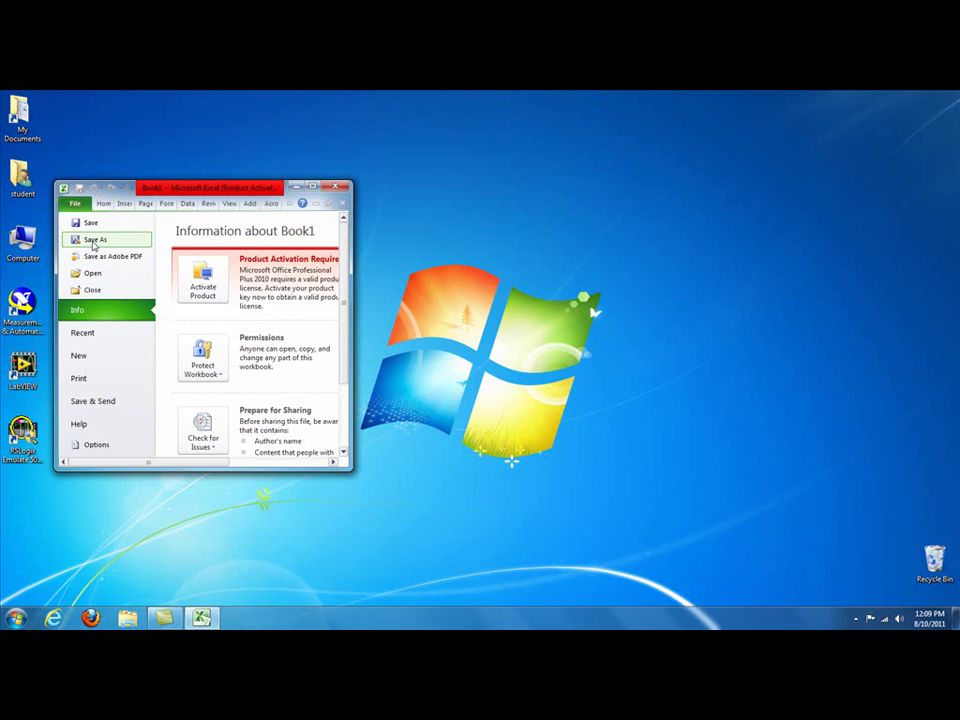
pyautogui.click(94, 241)
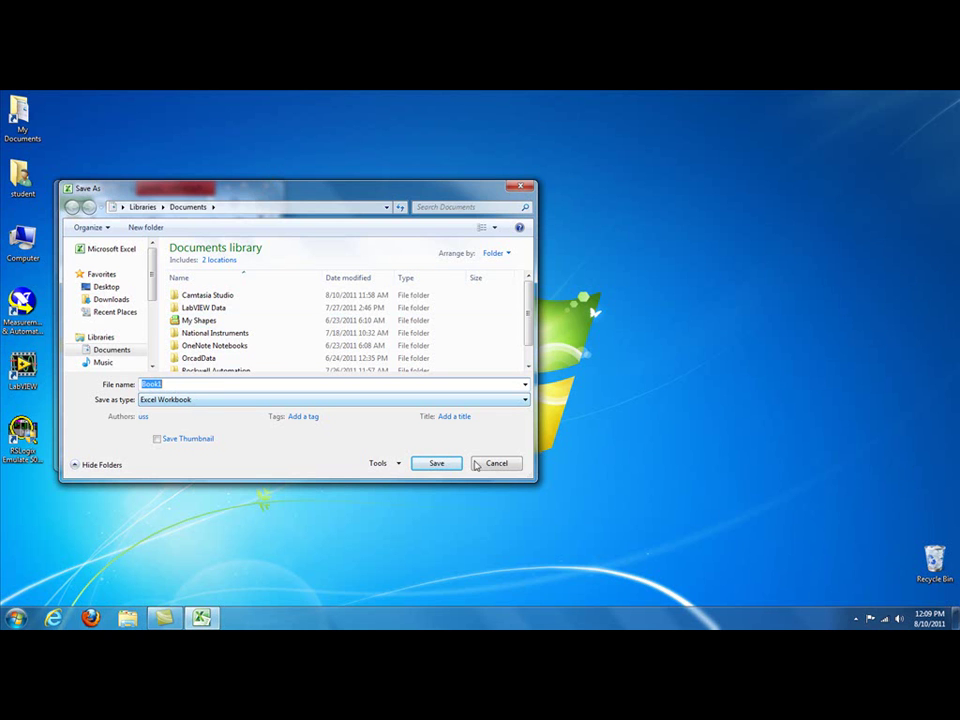
pyautogui.click(436, 463)
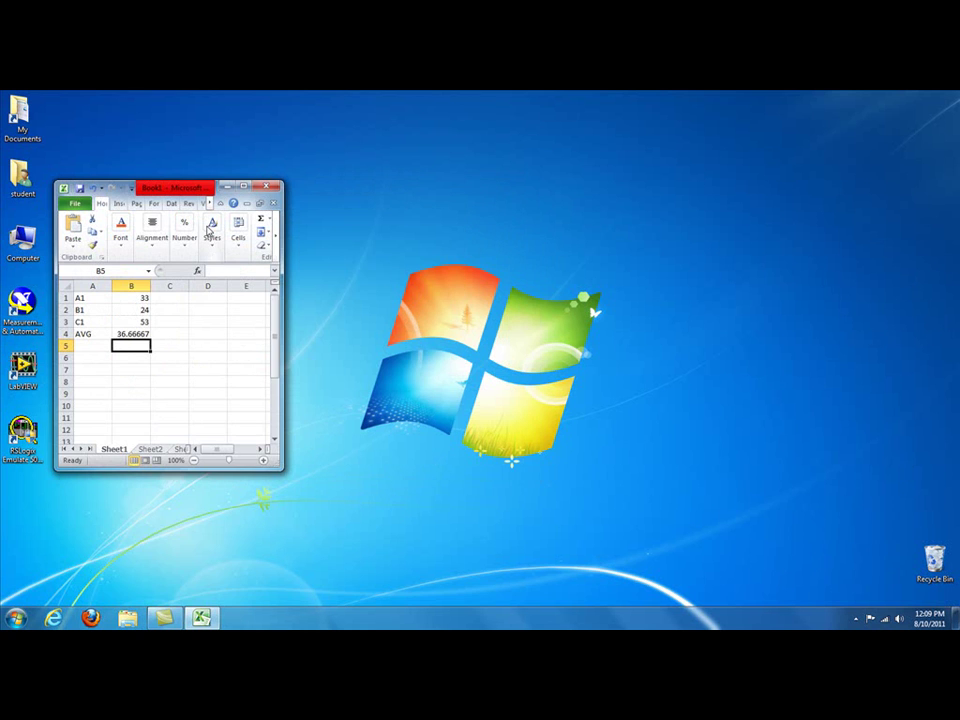
pyautogui.click(15, 618)
# Step: Open the Compatibility tab of the Matrikon OPC DDE server shortcut's Properties
pyautogui.click(49, 564)
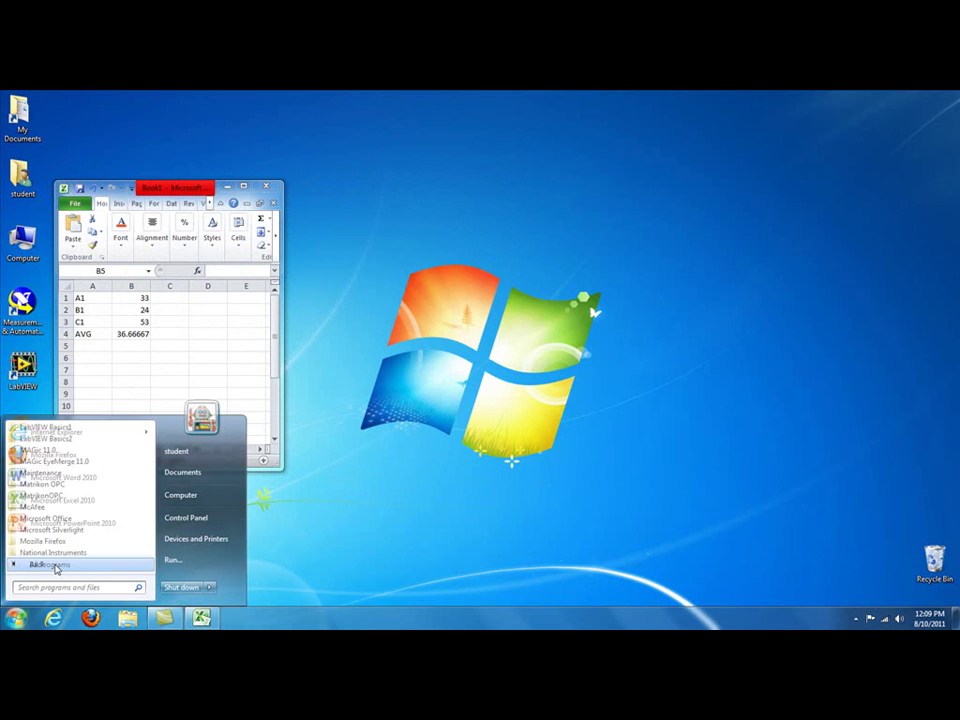
pyautogui.scroll(-5, 58, 566)
pyautogui.click(53, 487)
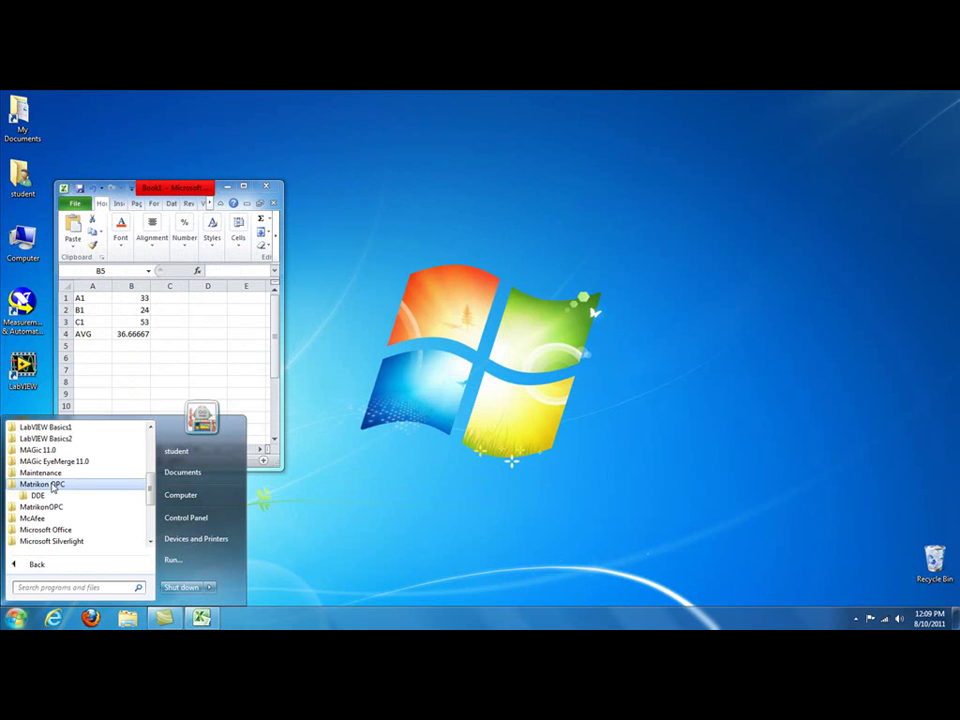
pyautogui.click(40, 496)
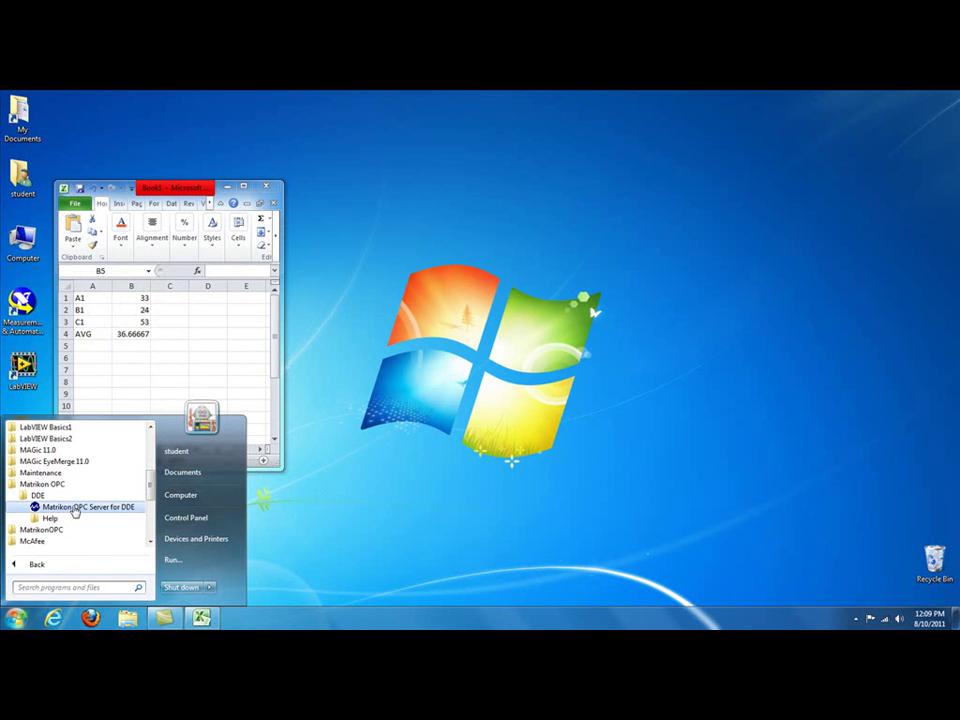
pyautogui.rightClick(74, 511)
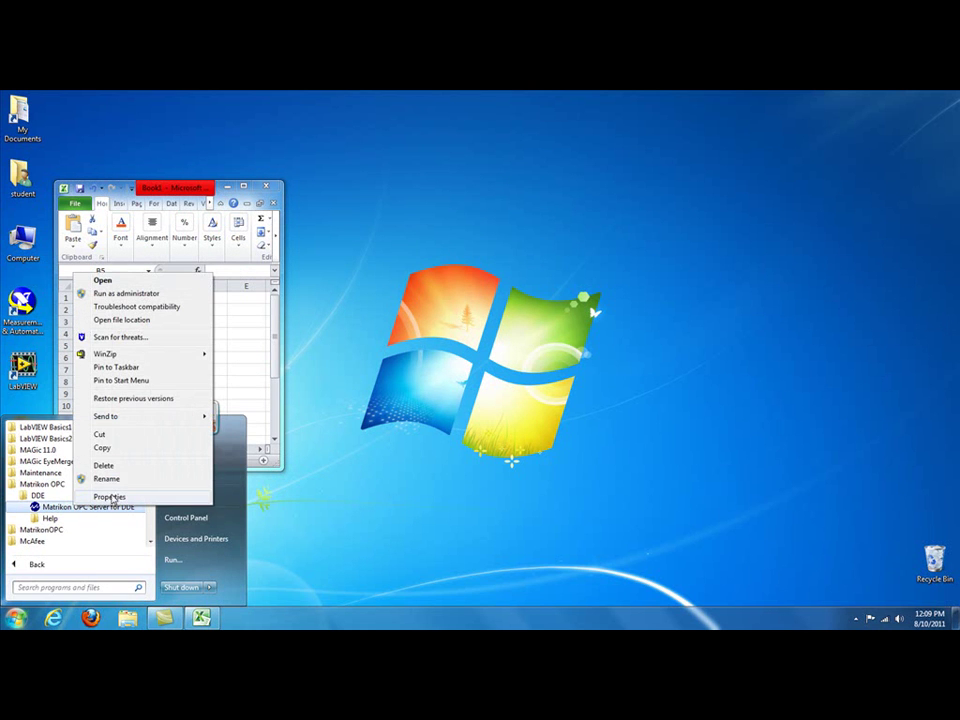
pyautogui.click(109, 497)
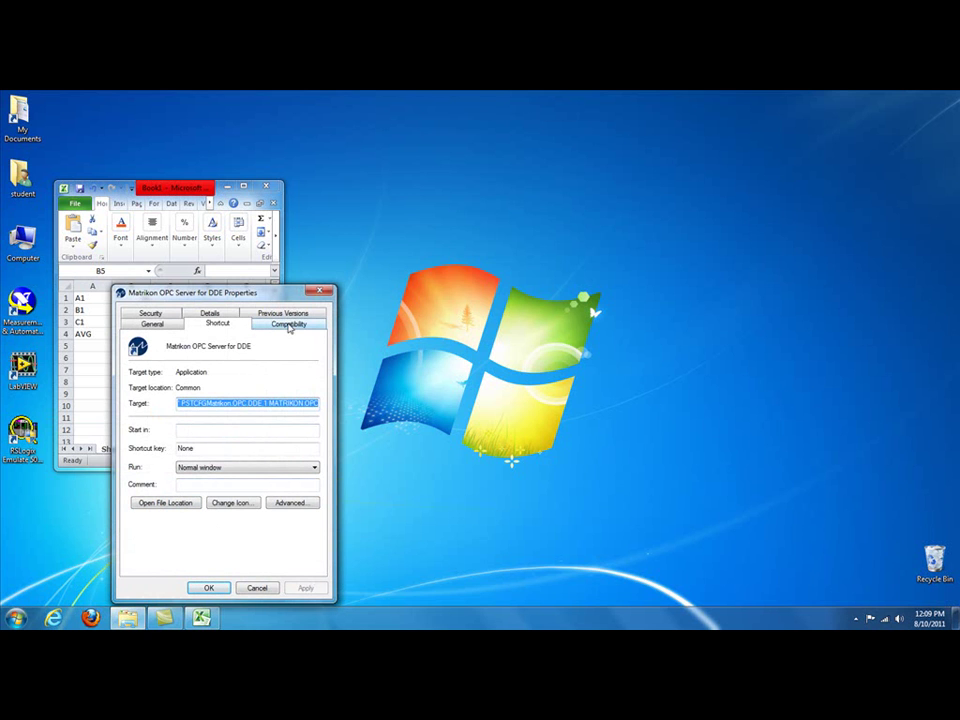
pyautogui.click(289, 325)
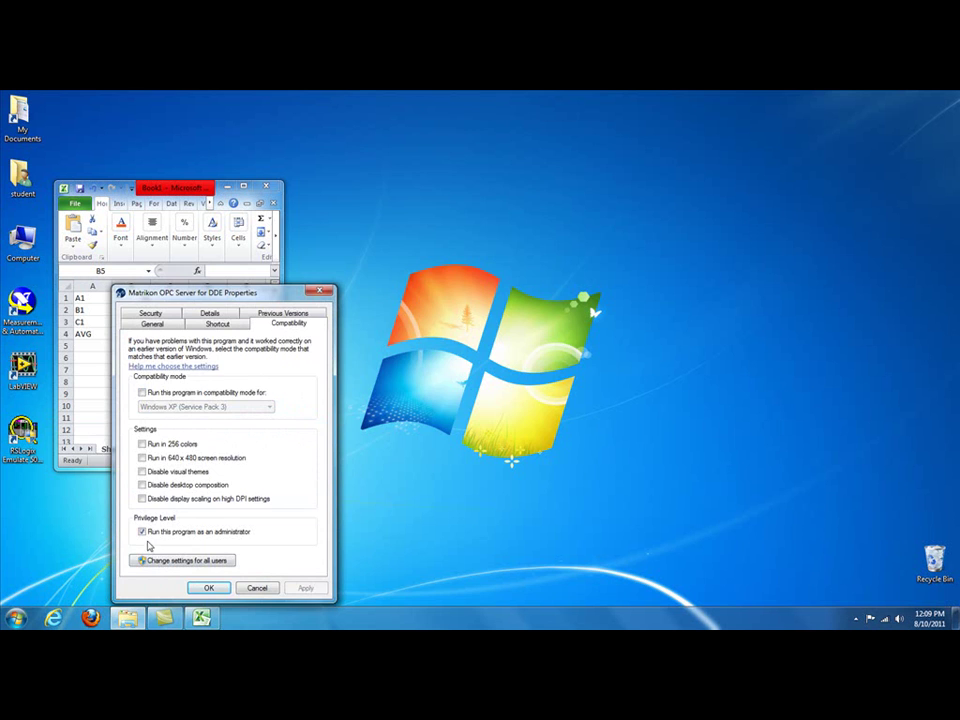
pyautogui.moveTo(190, 292); pyautogui.dragTo(441, 125)
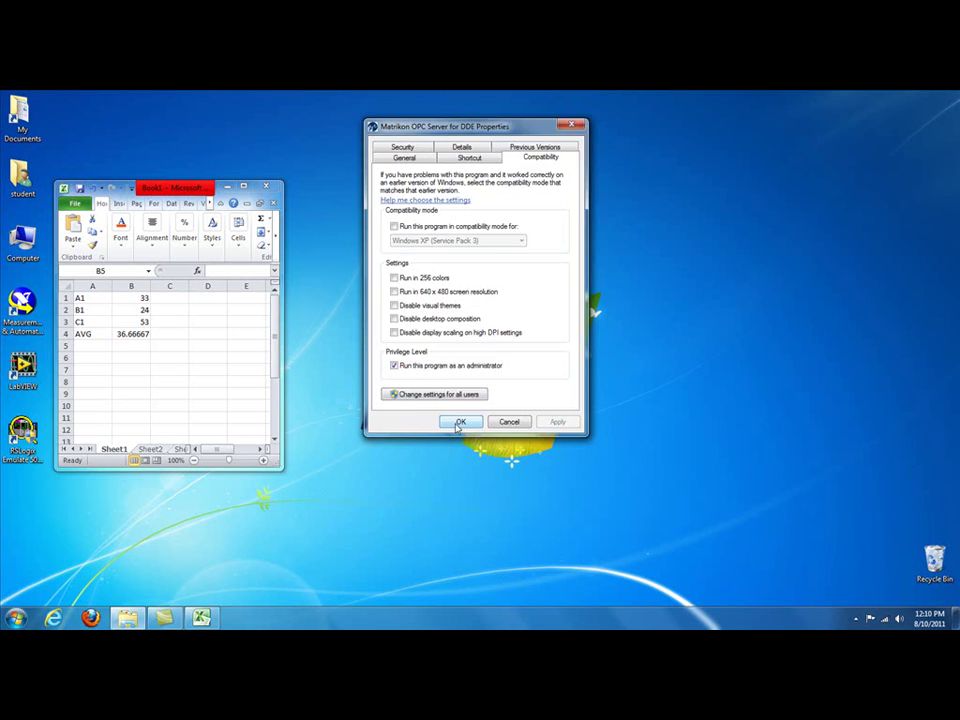
# Step: Launch Matrikon OPC Server for DDE as administrator from Start > All Programs > Matrikon OPC > DDE
pyautogui.click(459, 421)
pyautogui.click(17, 619)
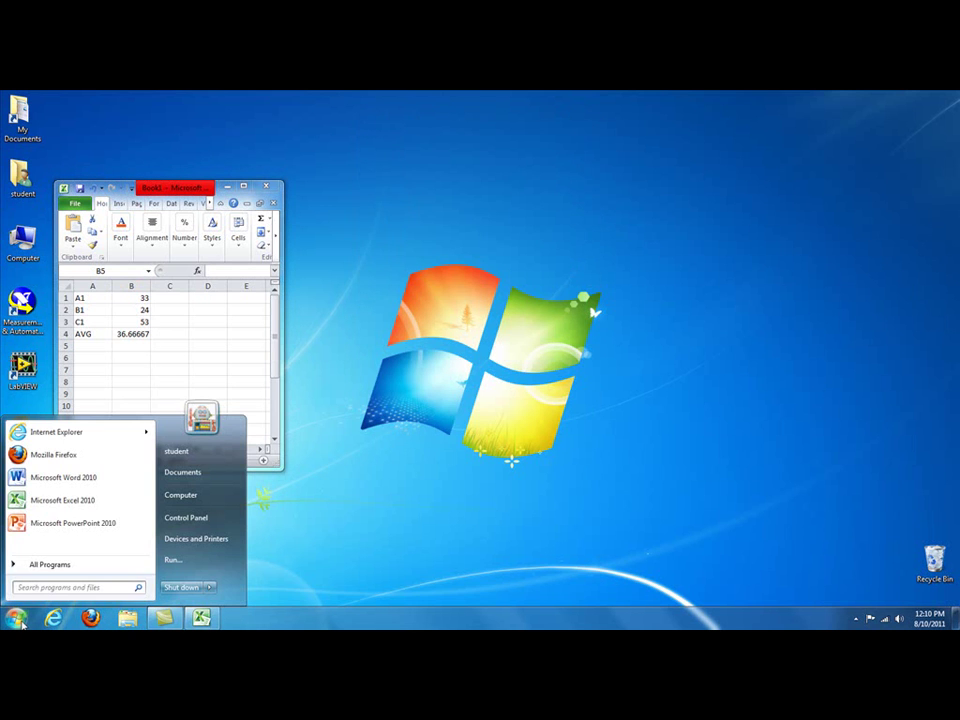
pyautogui.click(40, 565)
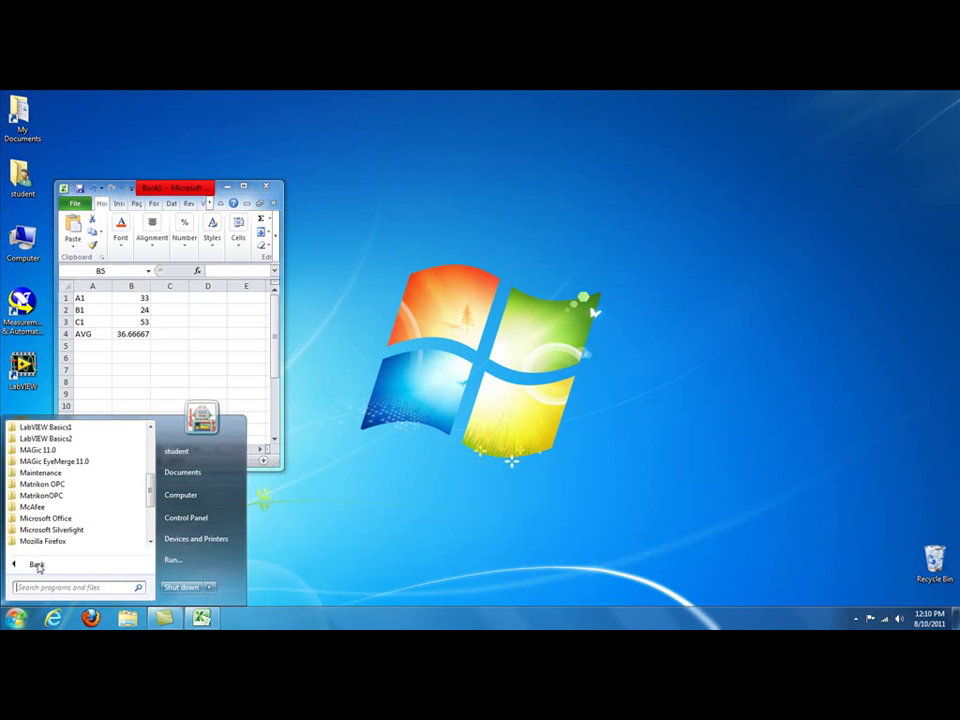
pyautogui.click(37, 488)
pyautogui.click(50, 495)
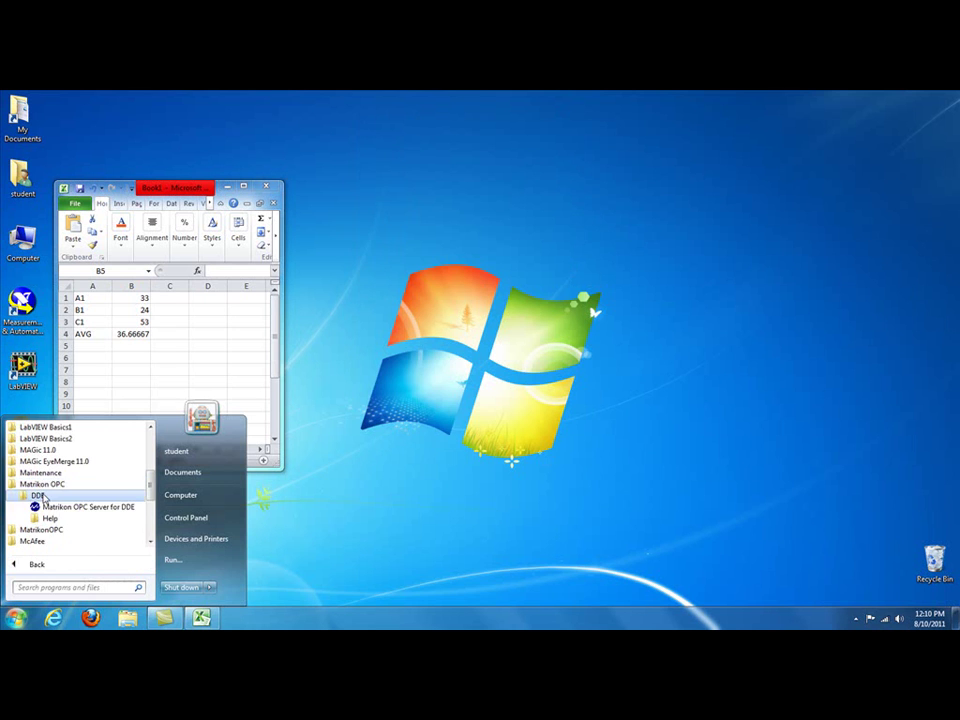
pyautogui.rightClick(70, 512)
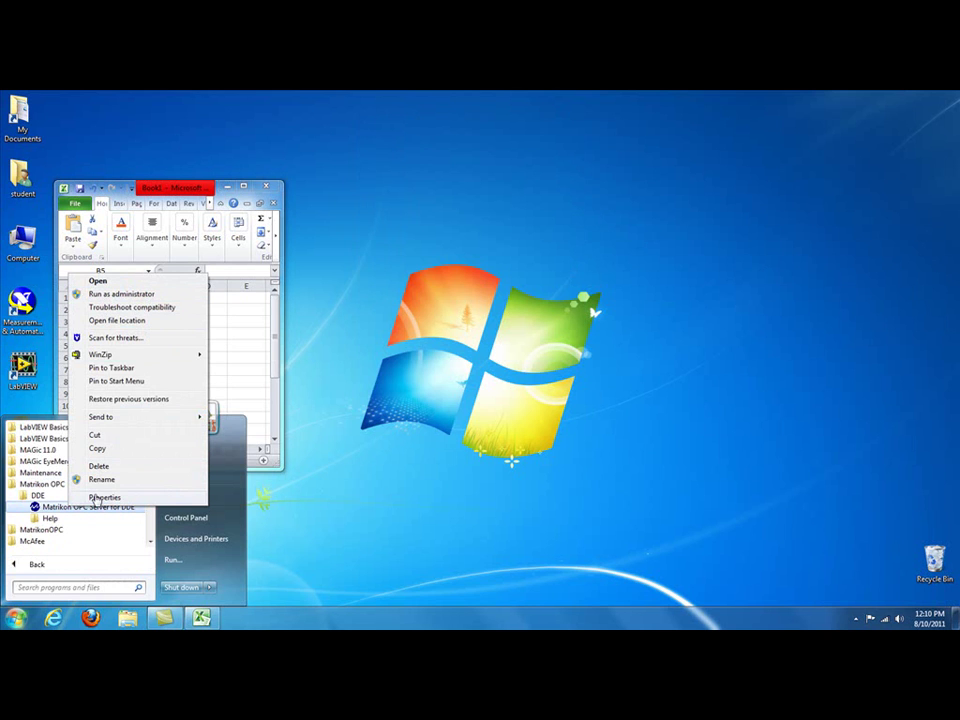
pyautogui.click(120, 294)
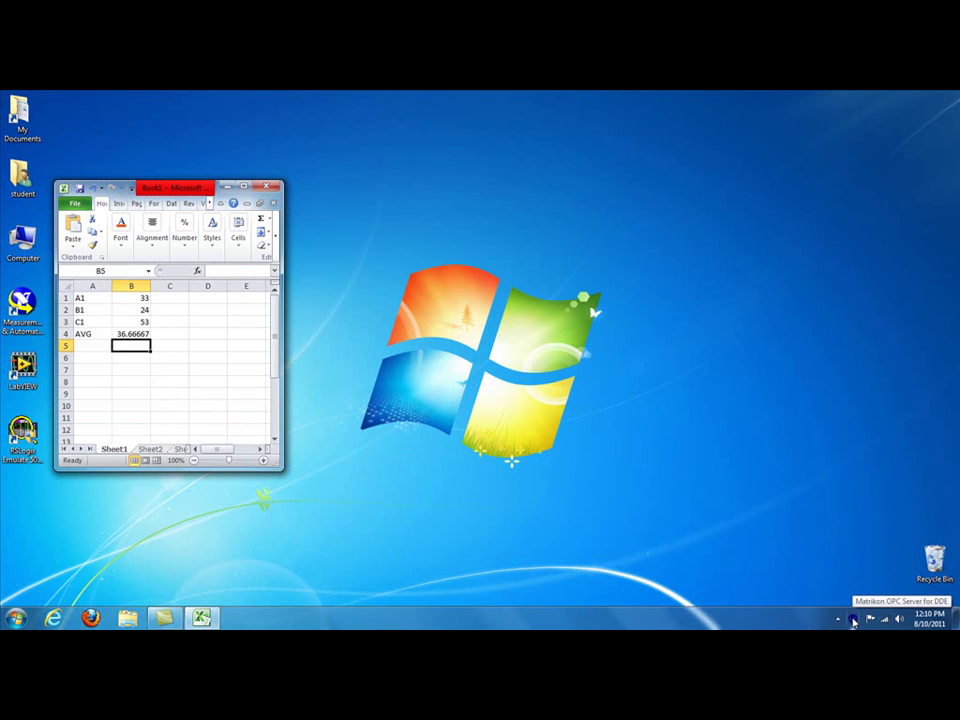
# Step: Open the server's control panel from the tray icon, showing status Running with 0 clients
pyautogui.rightClick(853, 620)
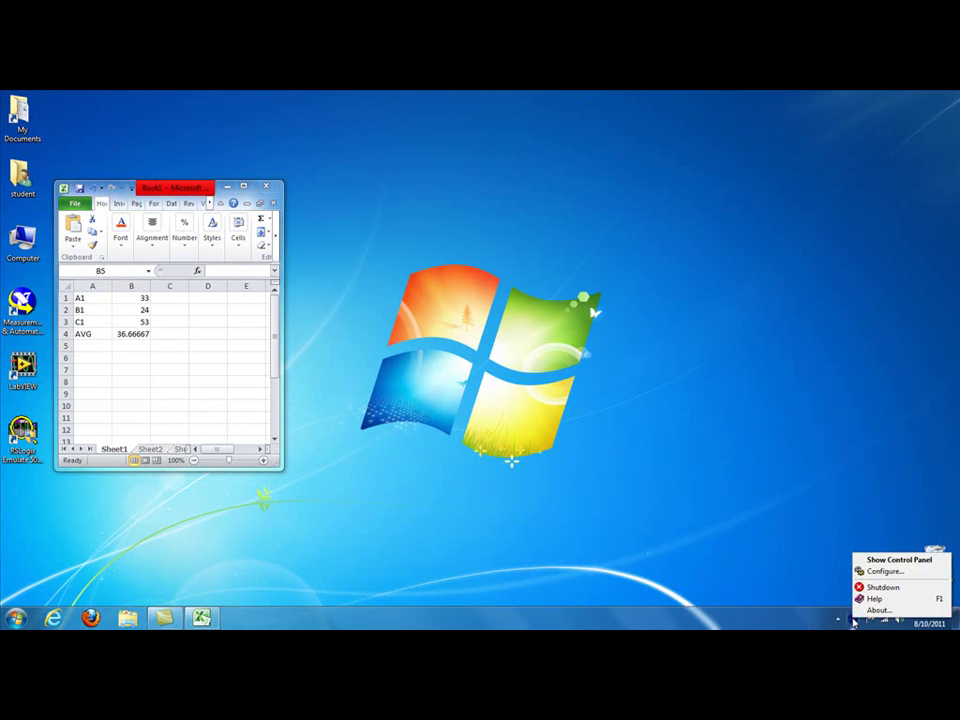
pyautogui.click(884, 561)
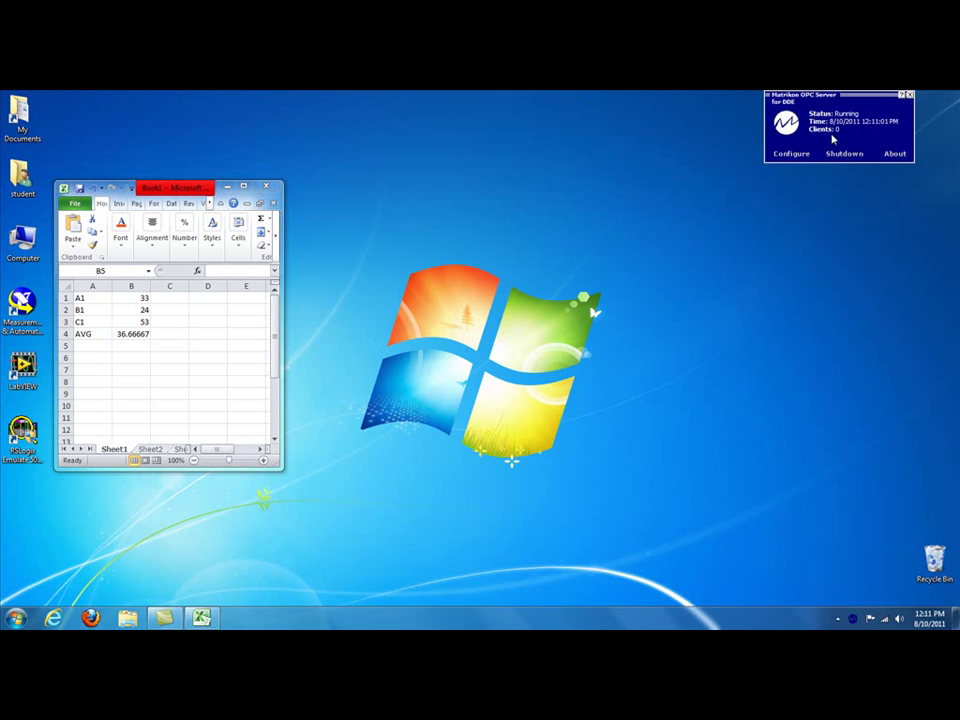
# Step: Define a new enabled DDE Configuration named 'Excel' under Server Configuration
pyautogui.click(789, 155)
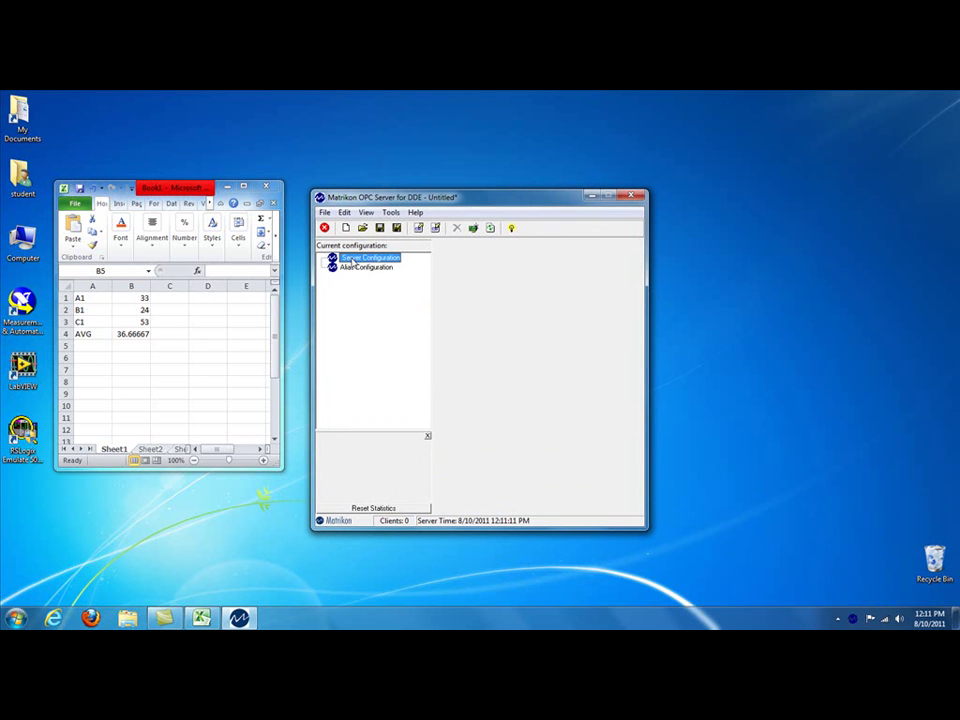
pyautogui.rightClick(352, 261)
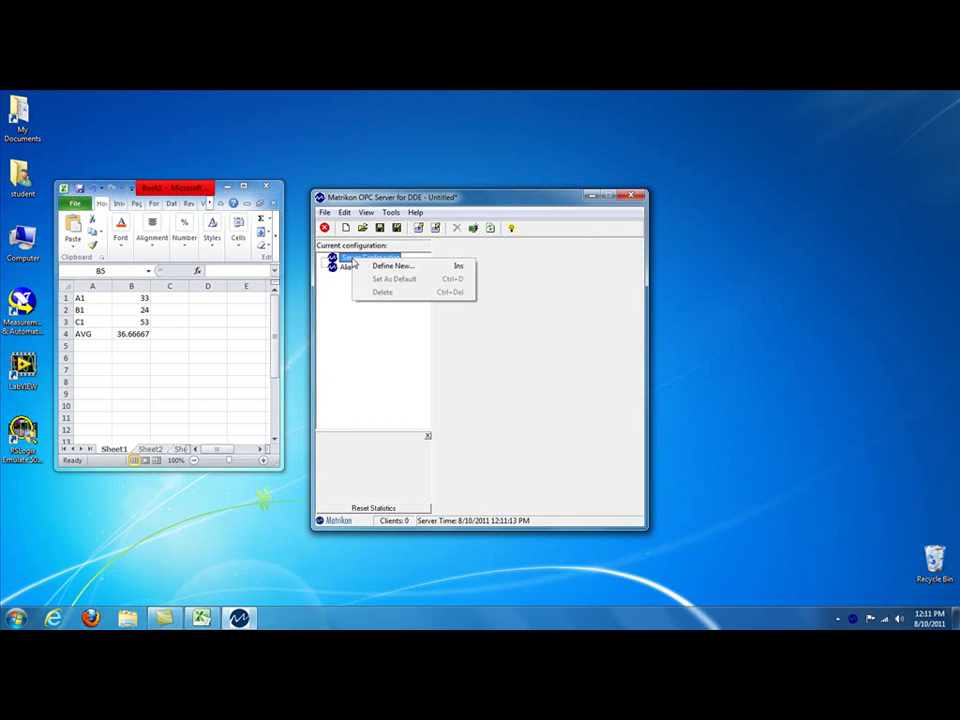
pyautogui.click(390, 266)
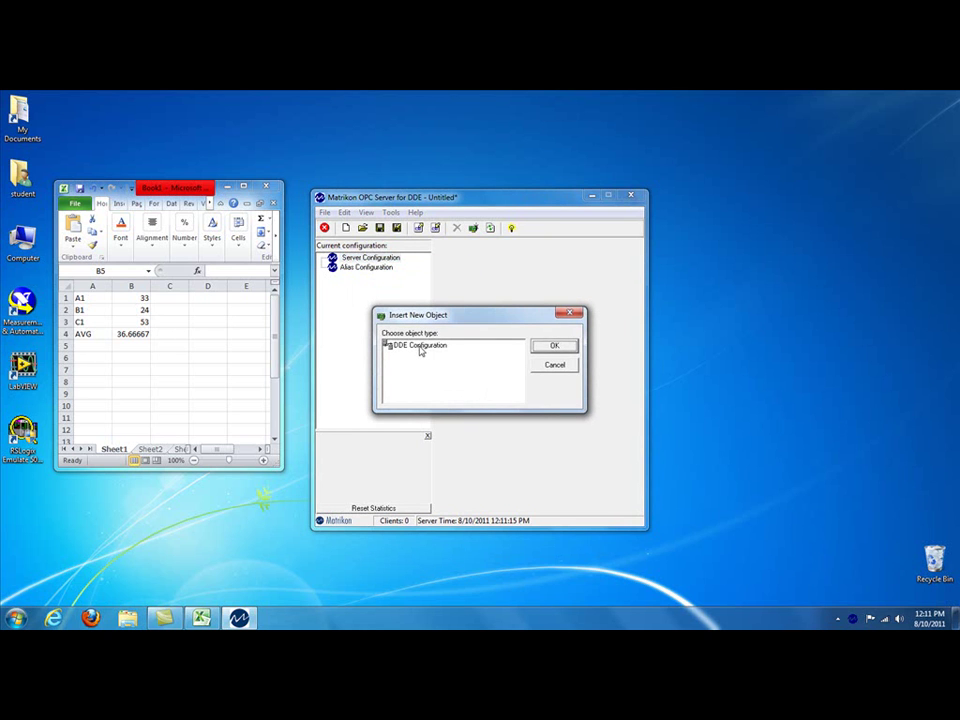
pyautogui.click(421, 346)
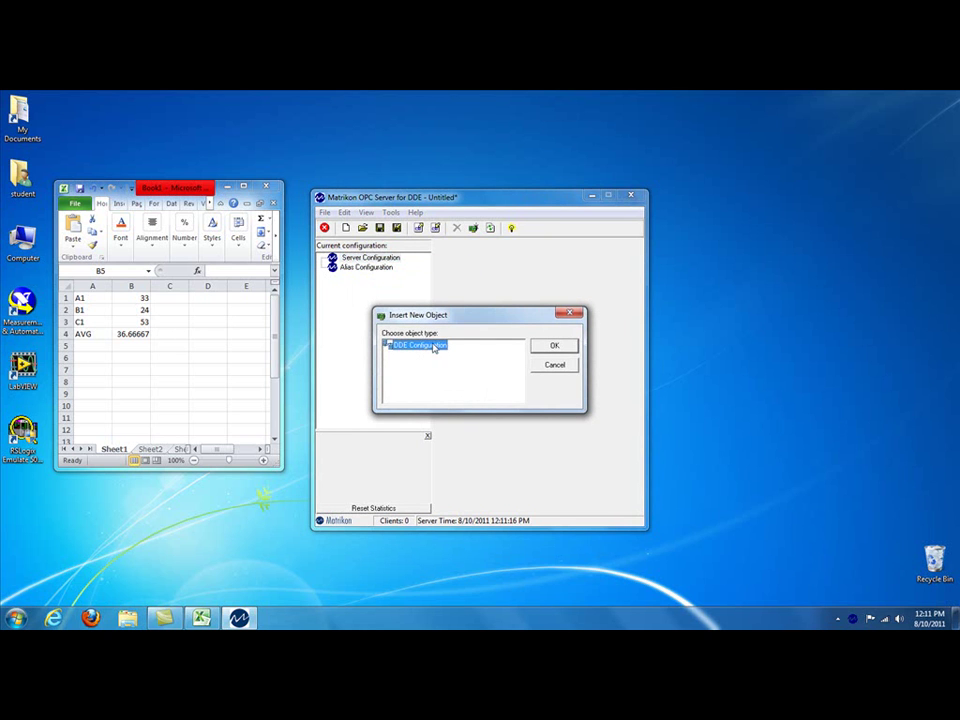
pyautogui.click(554, 346)
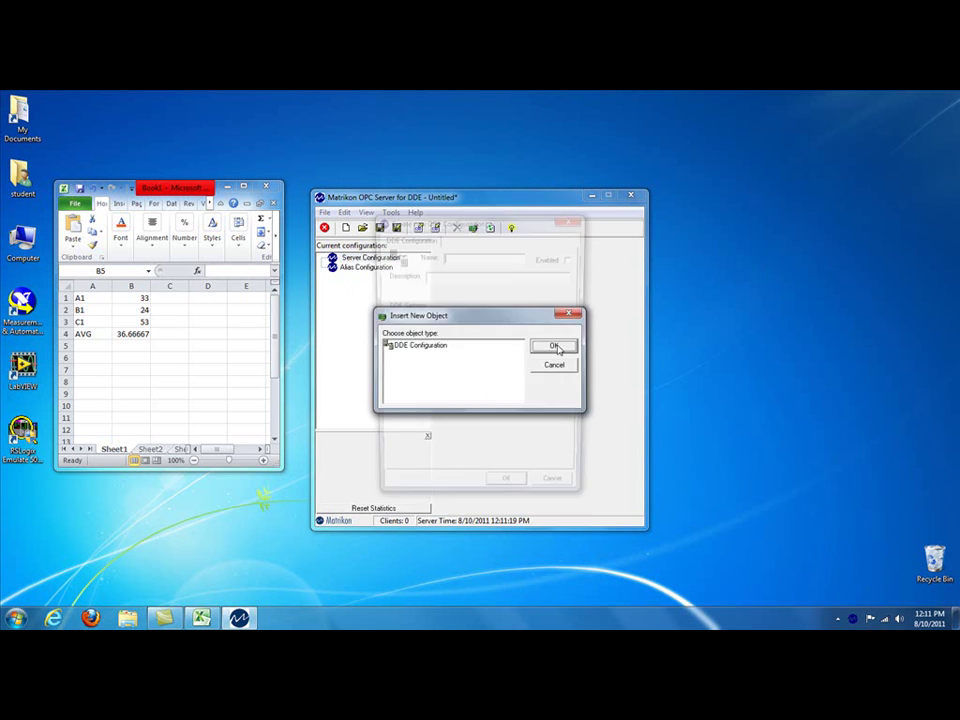
pyautogui.write('Excel')
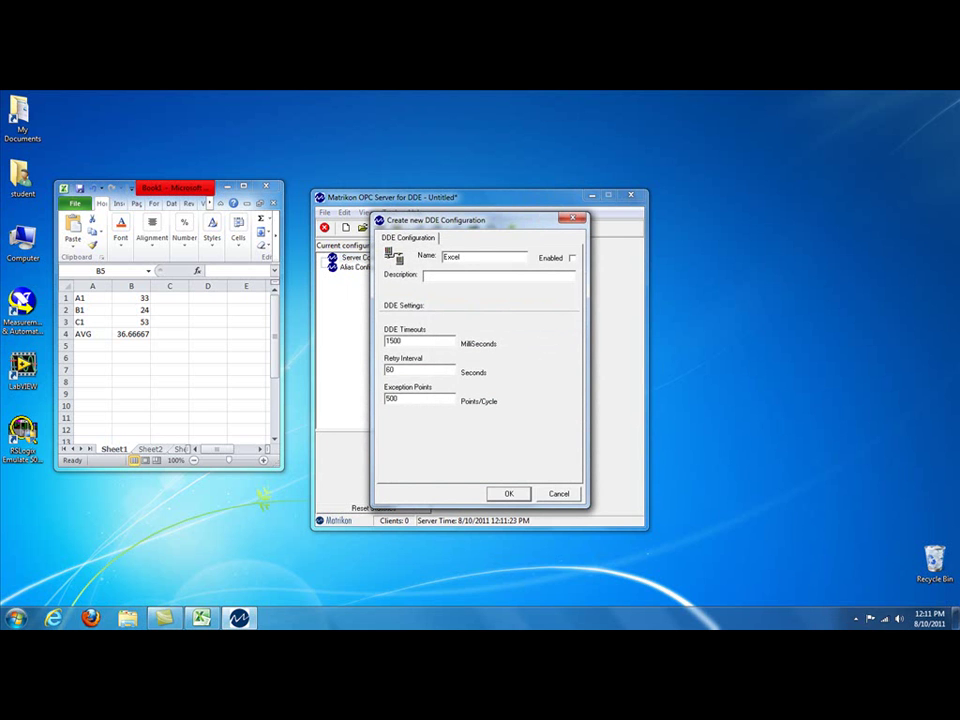
pyautogui.click(572, 258)
pyautogui.click(510, 494)
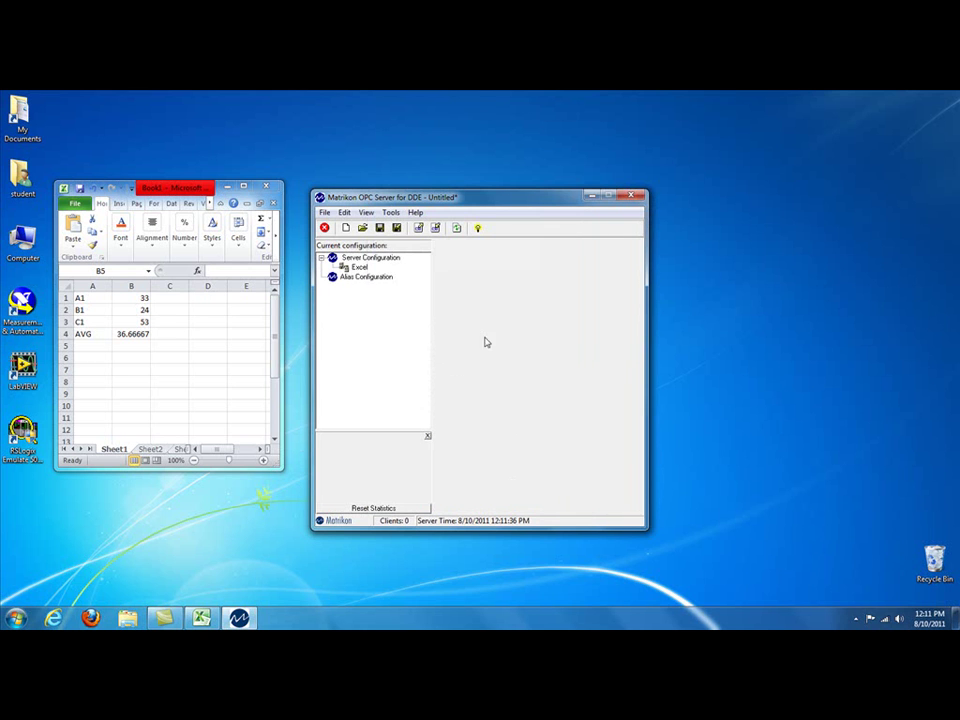
# Step: Insert alias group New Alias 1 under Alias Configuration
pyautogui.click(354, 279)
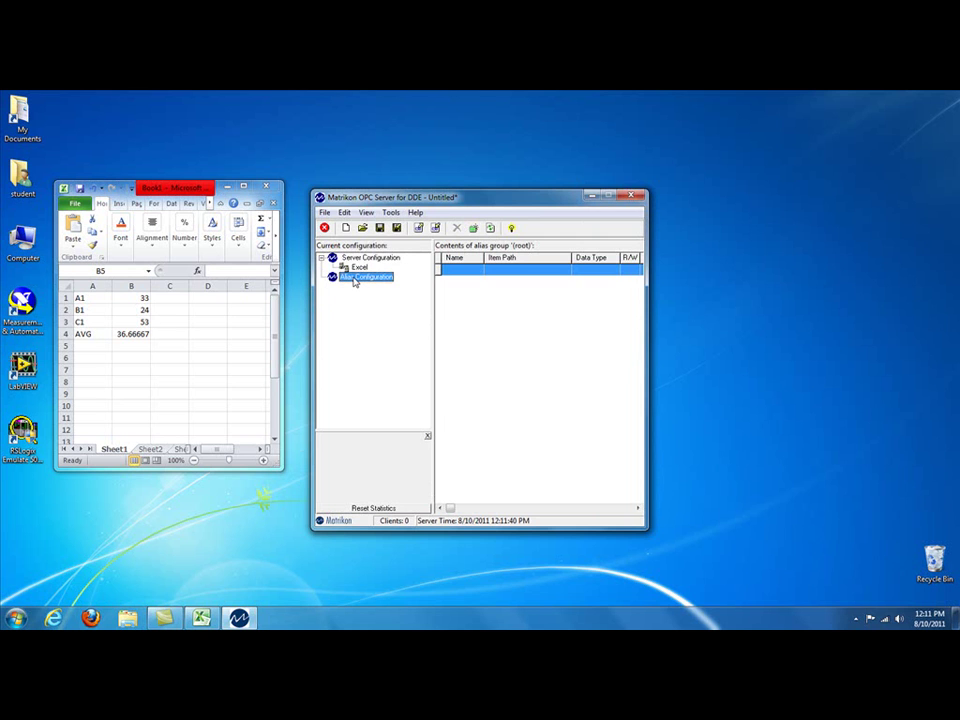
pyautogui.rightClick(354, 280)
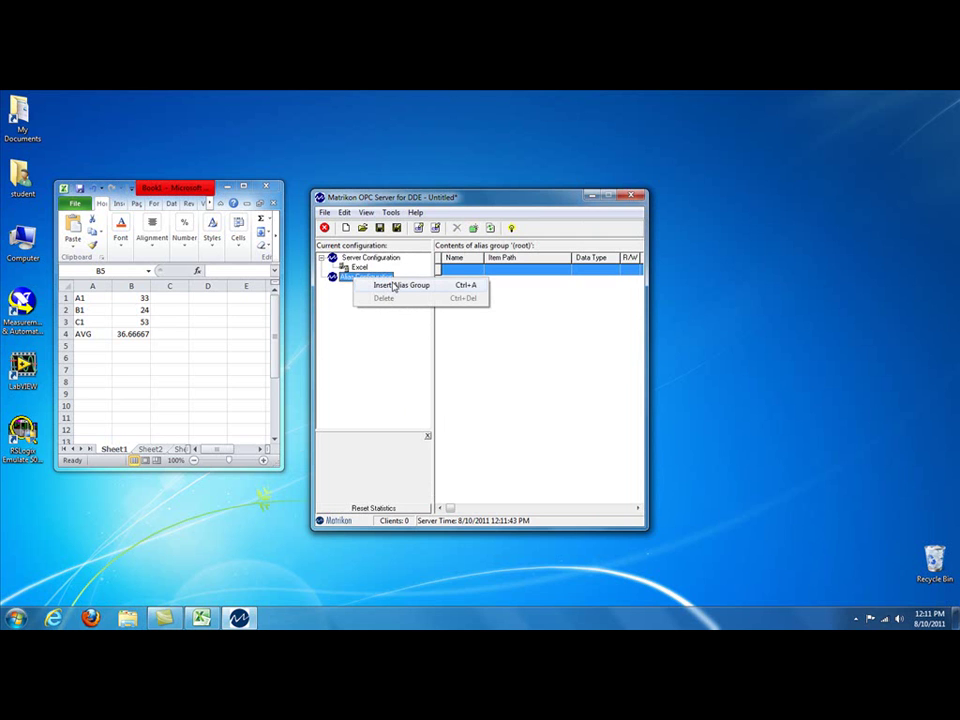
pyautogui.click(394, 287)
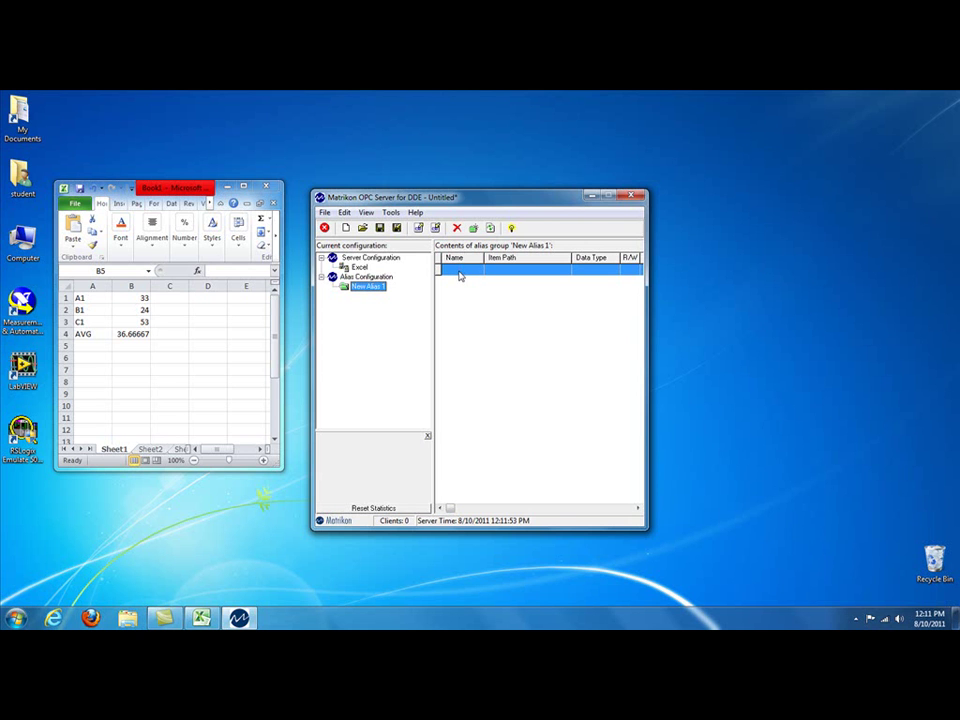
# Step: Start a new alias A1 with item path excel|[book1.xlsx]sheet1!r1c2
pyautogui.doubleClick(459, 276)
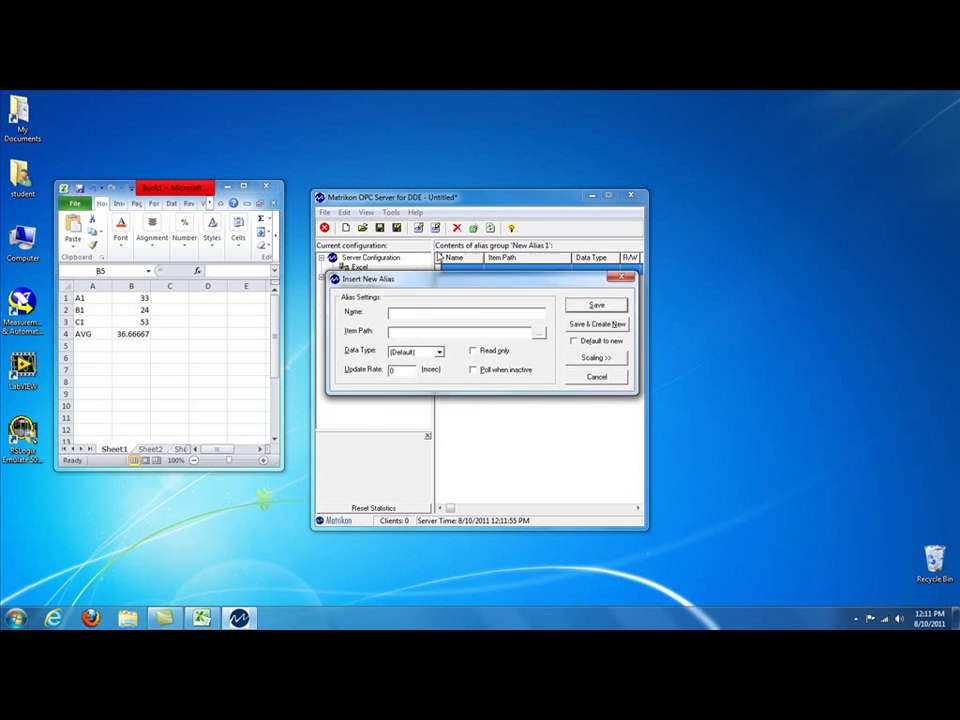
pyautogui.moveTo(439, 279); pyautogui.dragTo(435, 186)
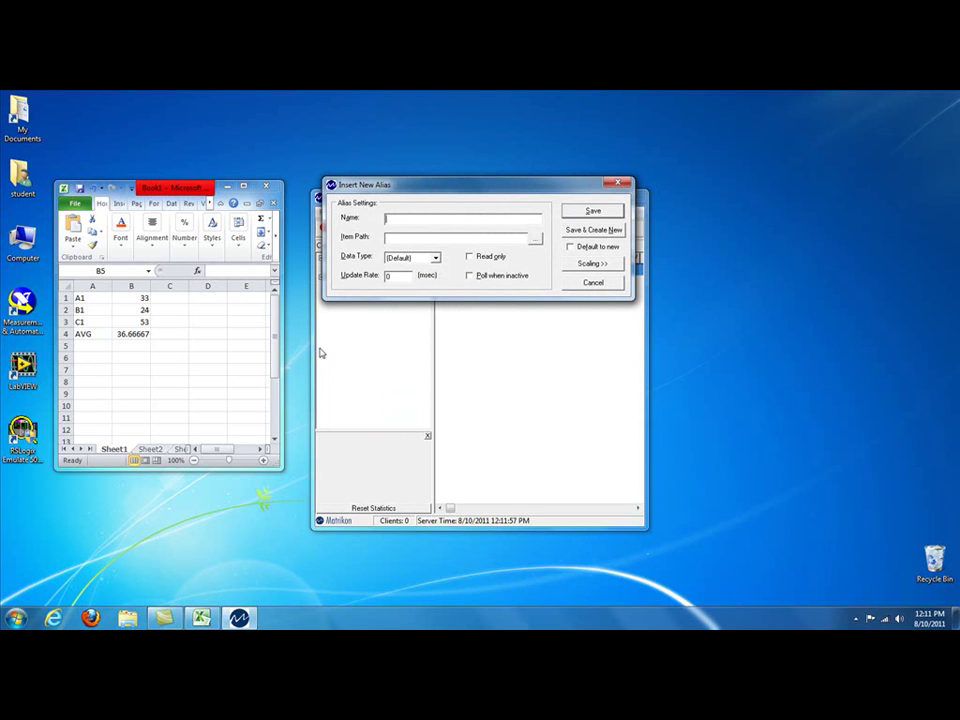
pyautogui.write('A1')
pyautogui.write('excel')
pyautogui.write('|[')
pyautogui.write('book')
pyautogui.write('1.x')
pyautogui.write('lsx')
pyautogui.write(']sheet')
pyautogui.write('1')
pyautogui.write('!')
pyautogui.write('r1')
pyautogui.write('c2')
# Step: Save alias A1, then add alias B2 pointing at r2c2
pyautogui.click(583, 236)
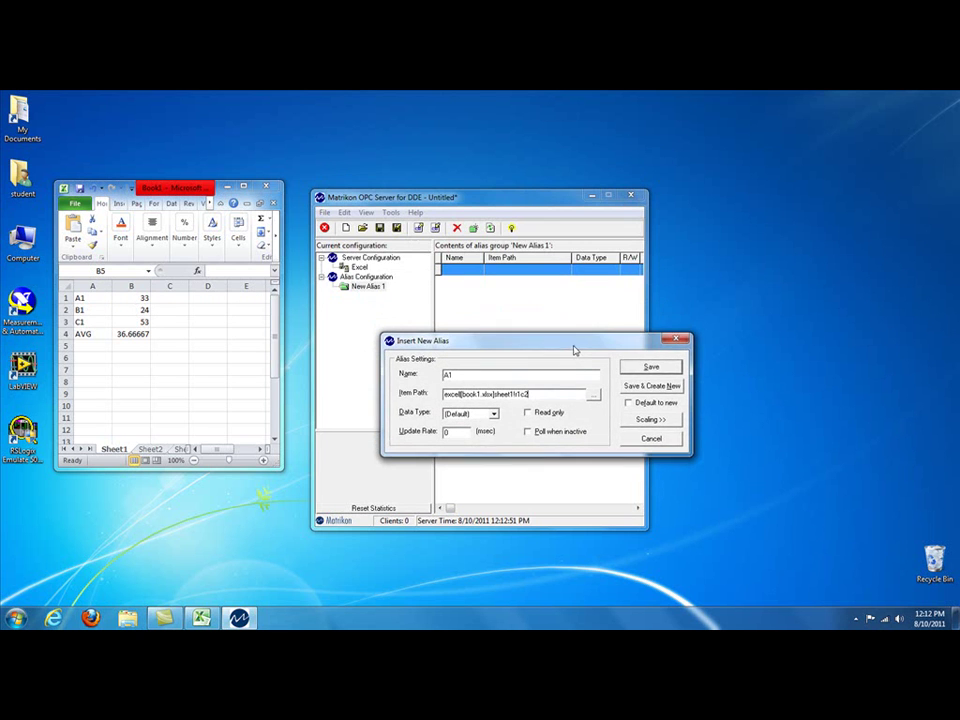
pyautogui.click(648, 387)
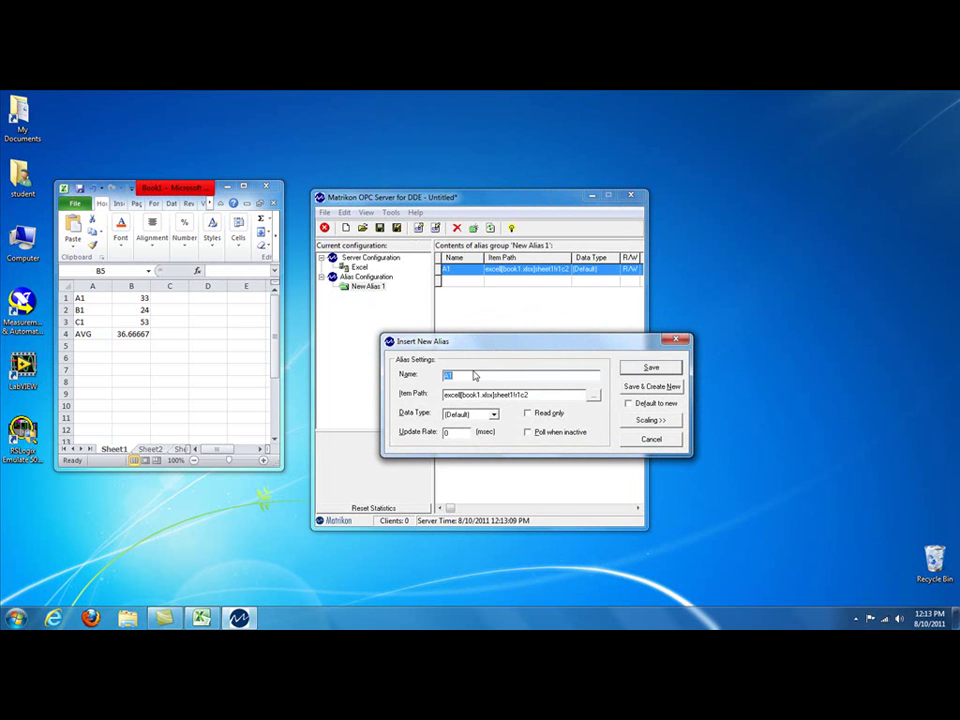
pyautogui.write('B1')
pyautogui.click(521, 394)
pyautogui.press('BackSpace')
pyautogui.write('2')
pyautogui.click(652, 386)
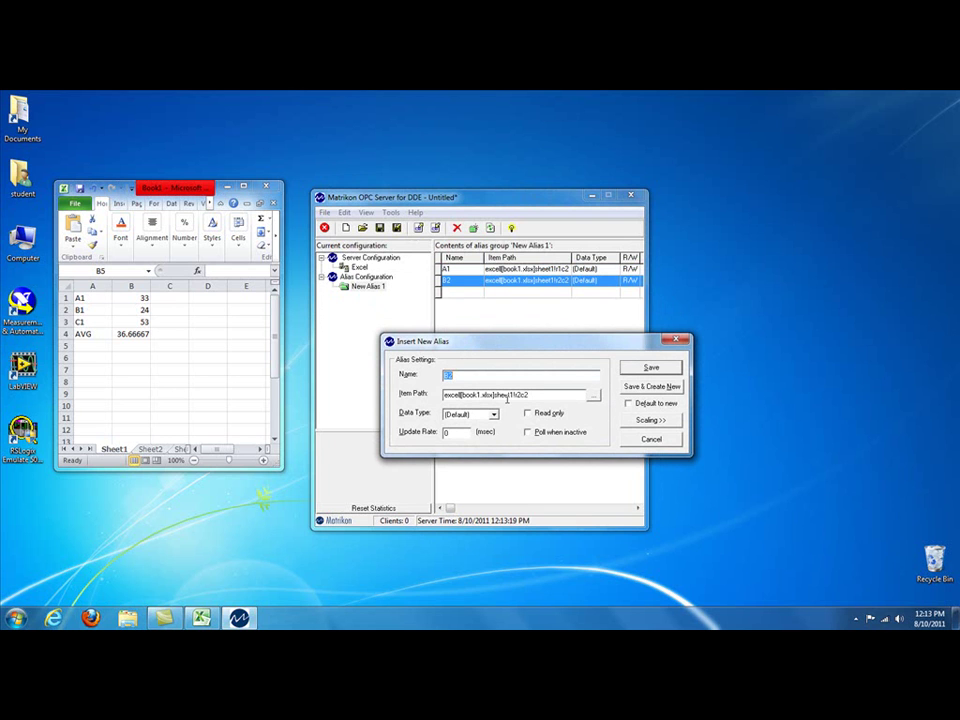
# Step: Add alias C3 with the item path changed to r3c2
pyautogui.write('C3')
pyautogui.click(519, 395)
pyautogui.press('BackSpace')
pyautogui.write('3')
pyautogui.click(668, 389)
# Step: Add and save alias AVG with the item path changed to r4c2
pyautogui.write('AVG')
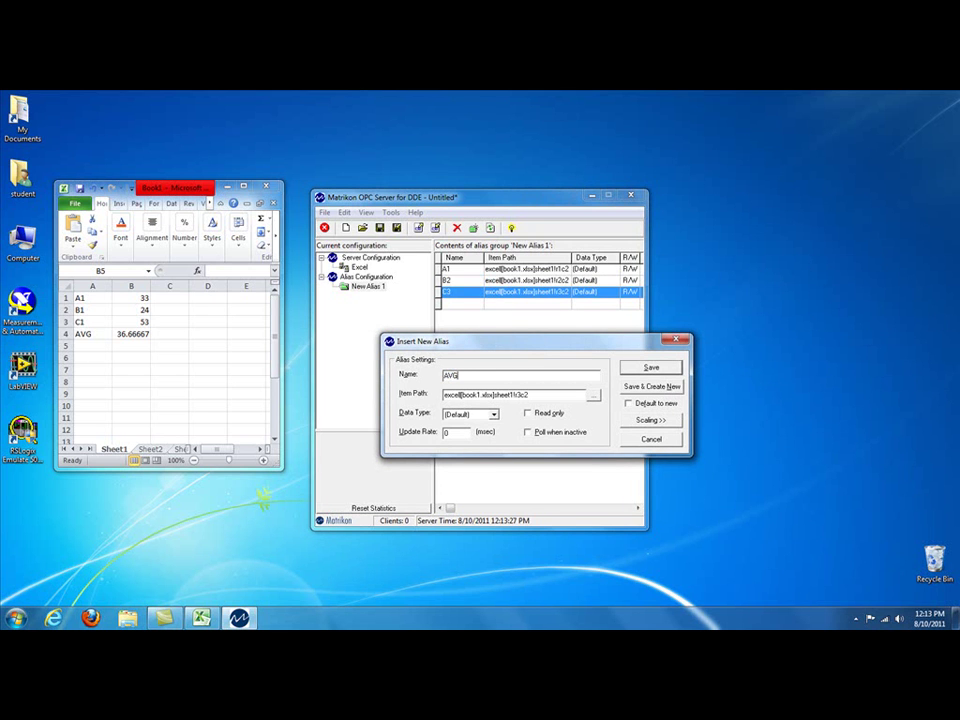
pyautogui.moveTo(516, 395); pyautogui.dragTo(524, 394)
pyautogui.write('4')
pyautogui.click(650, 368)
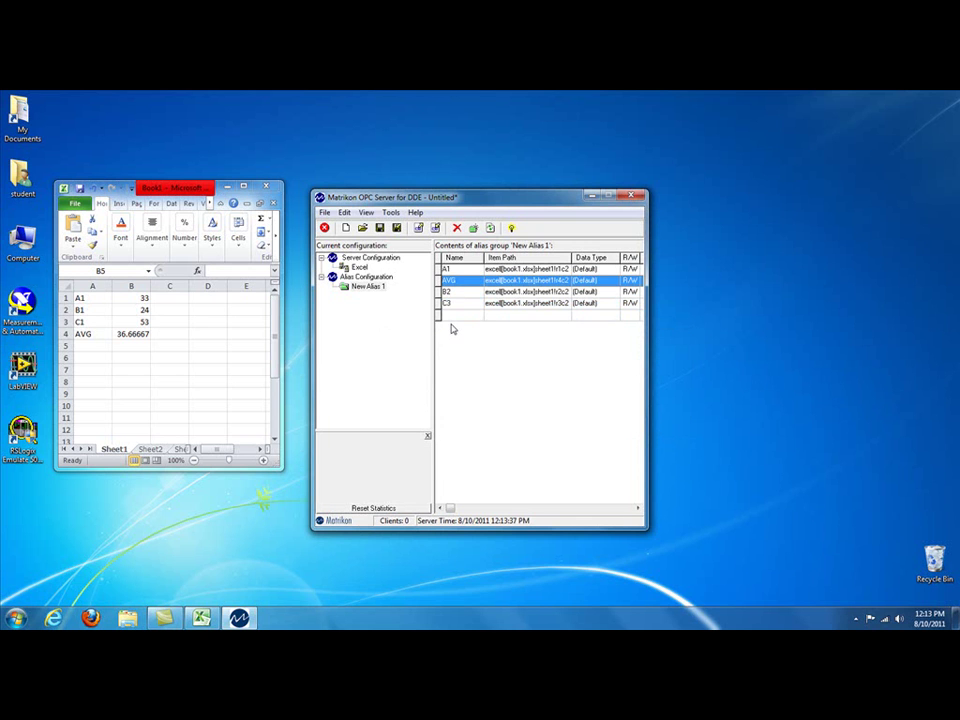
# Step: Save the configuration as MatrikonOPCServerConfig.xml in My Documents
pyautogui.click(323, 213)
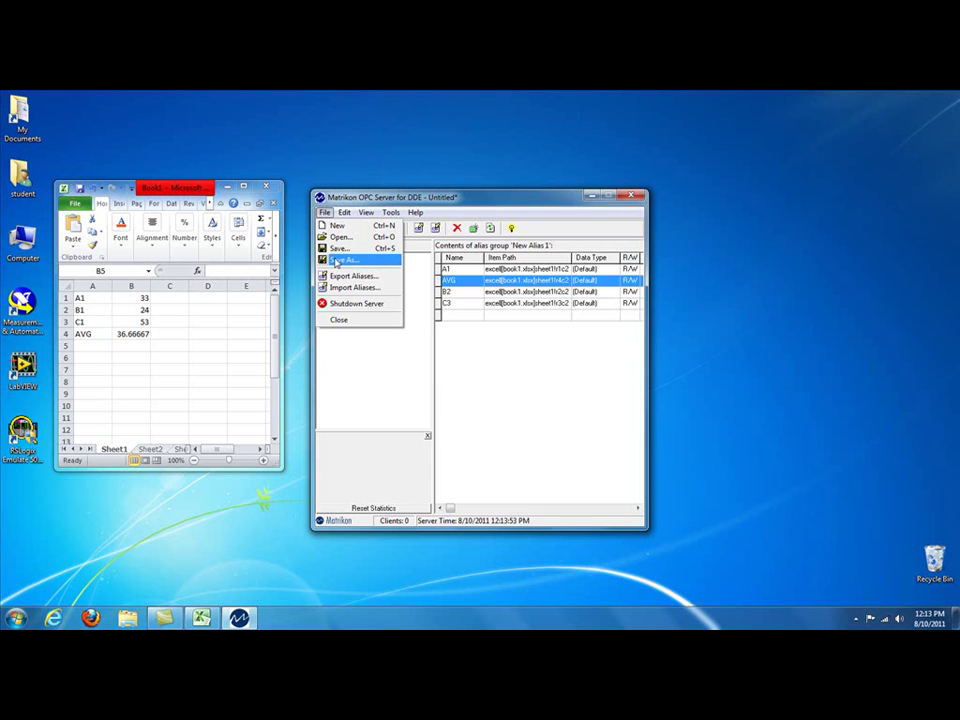
pyautogui.click(336, 261)
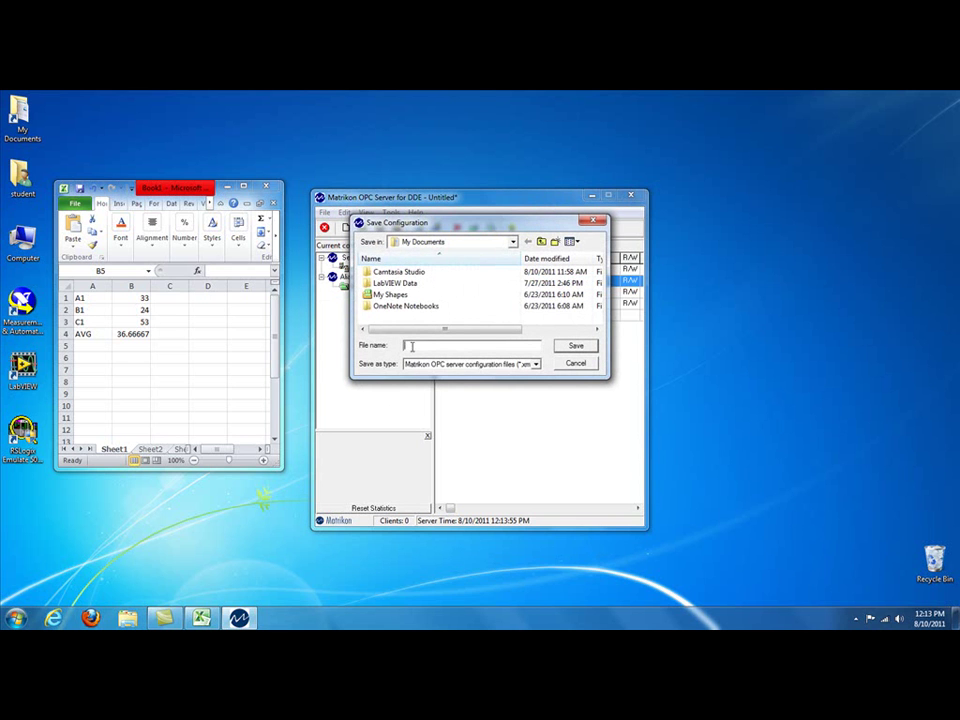
pyautogui.write('M')
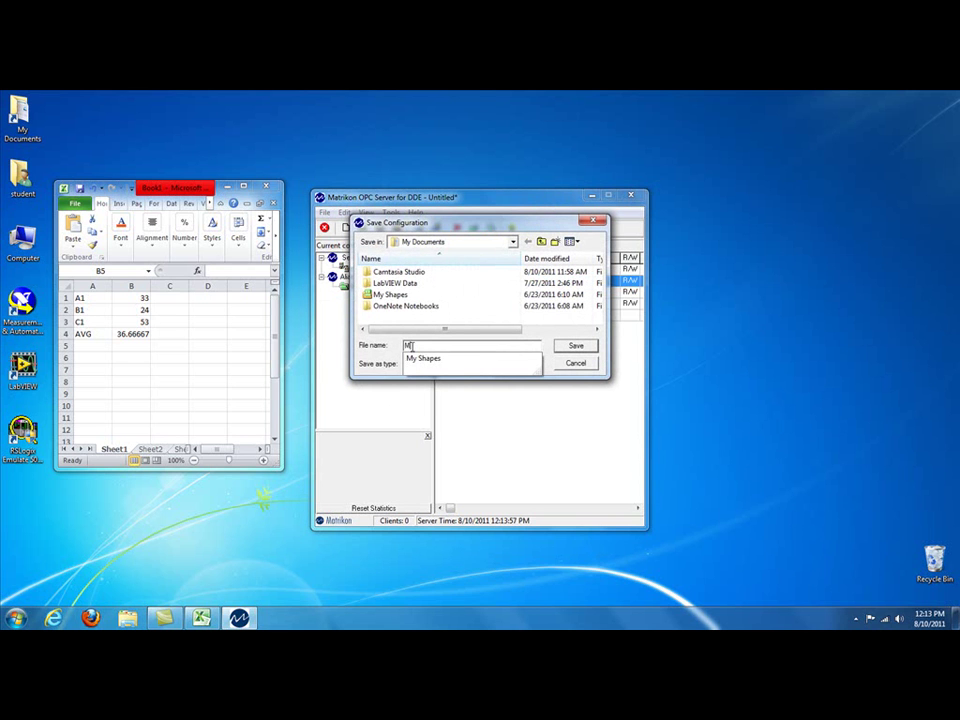
pyautogui.write('at')
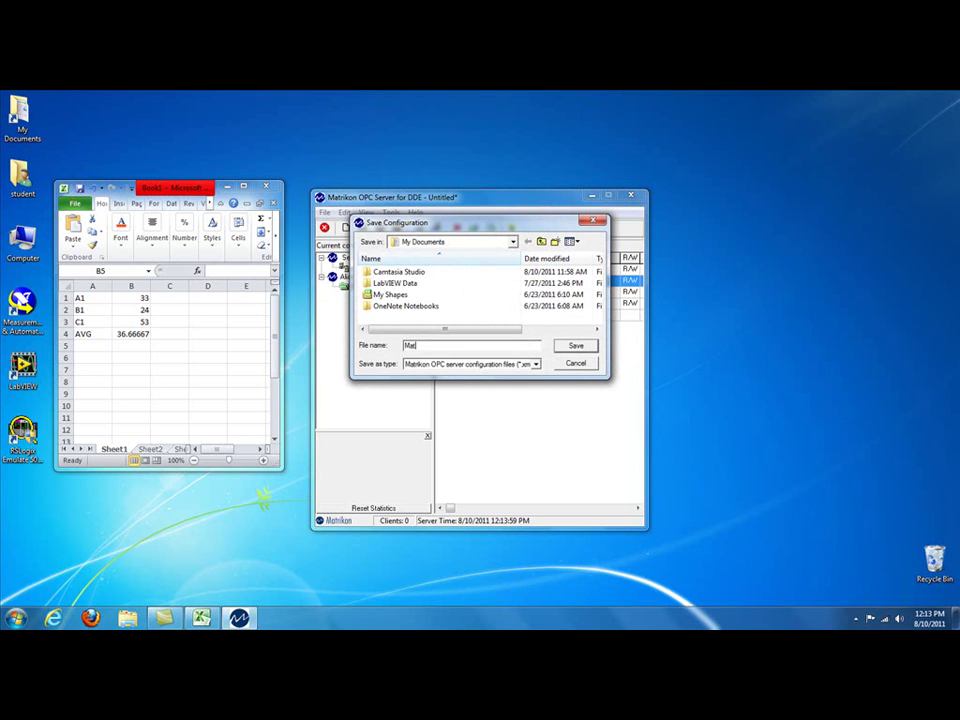
pyautogui.write('rikonOPCServerConfig')
pyautogui.click(576, 347)
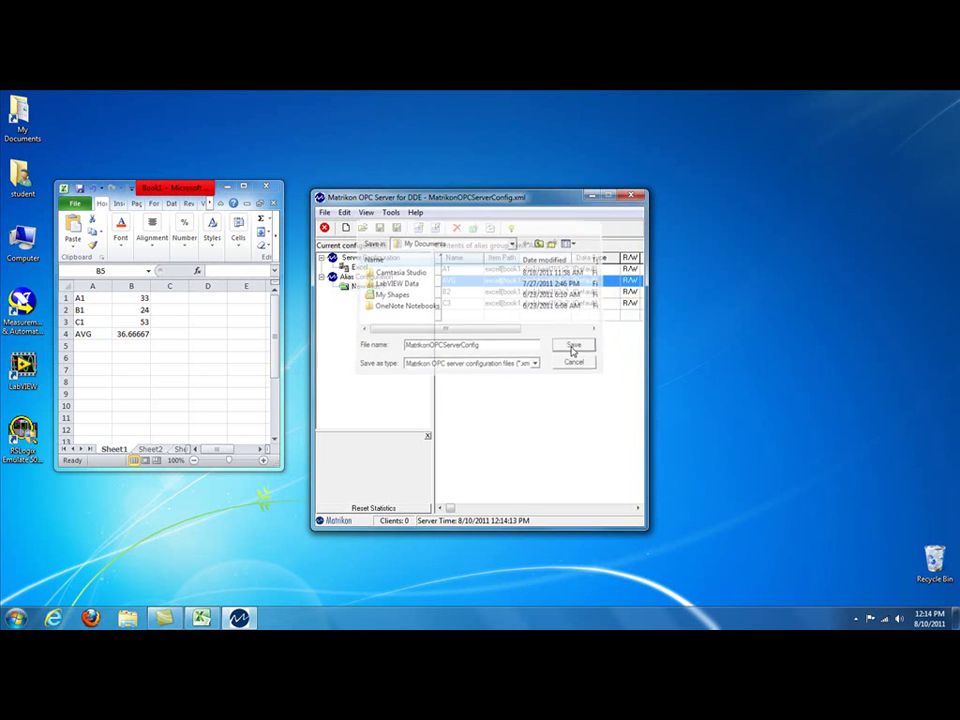
# Step: Set MatrikonOPCServerConfig as the startup configuration file in View > Options and apply it
pyautogui.click(366, 213)
pyautogui.click(384, 292)
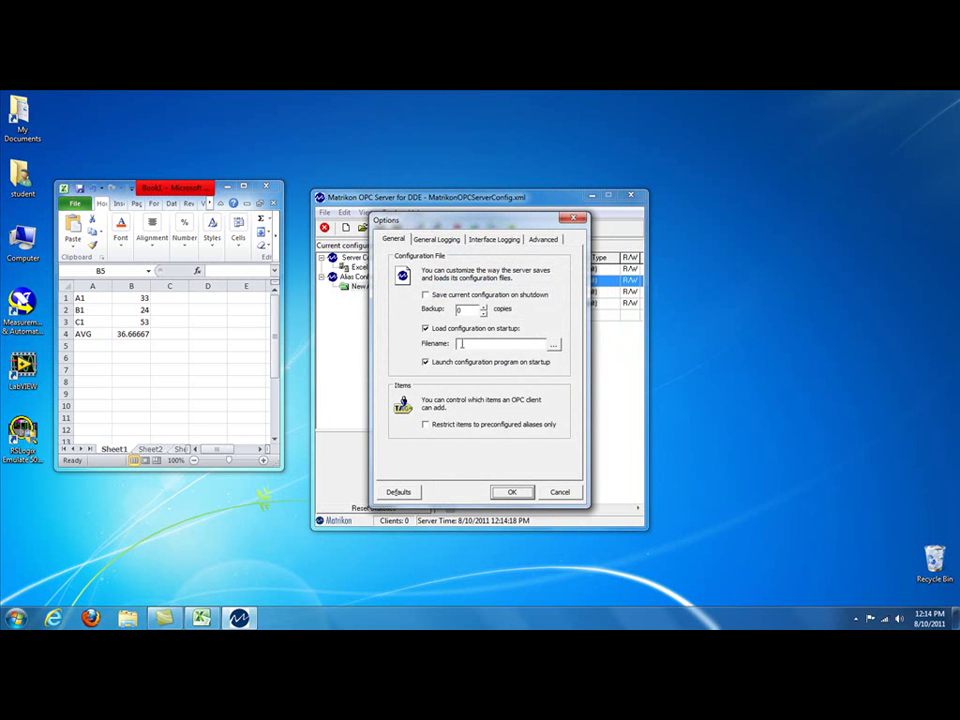
pyautogui.click(555, 345)
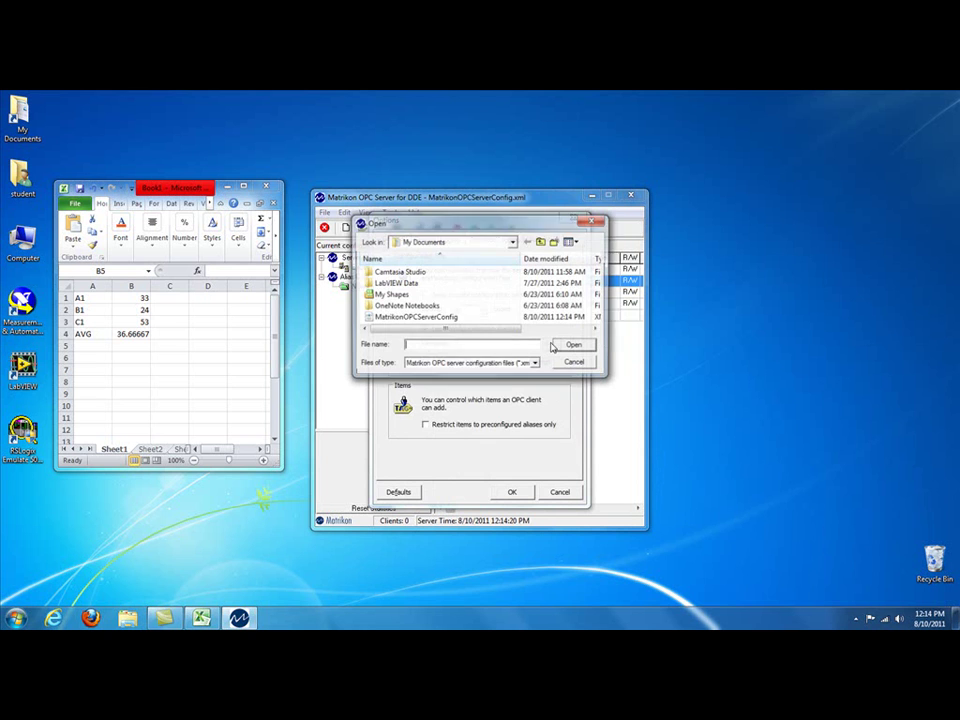
pyautogui.click(480, 317)
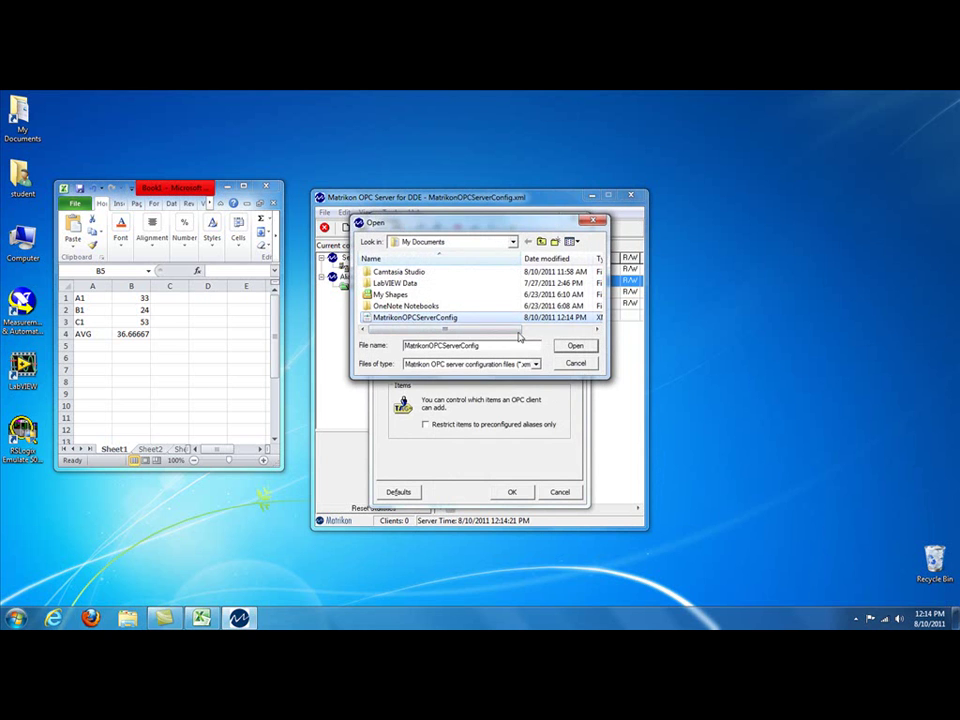
pyautogui.click(574, 345)
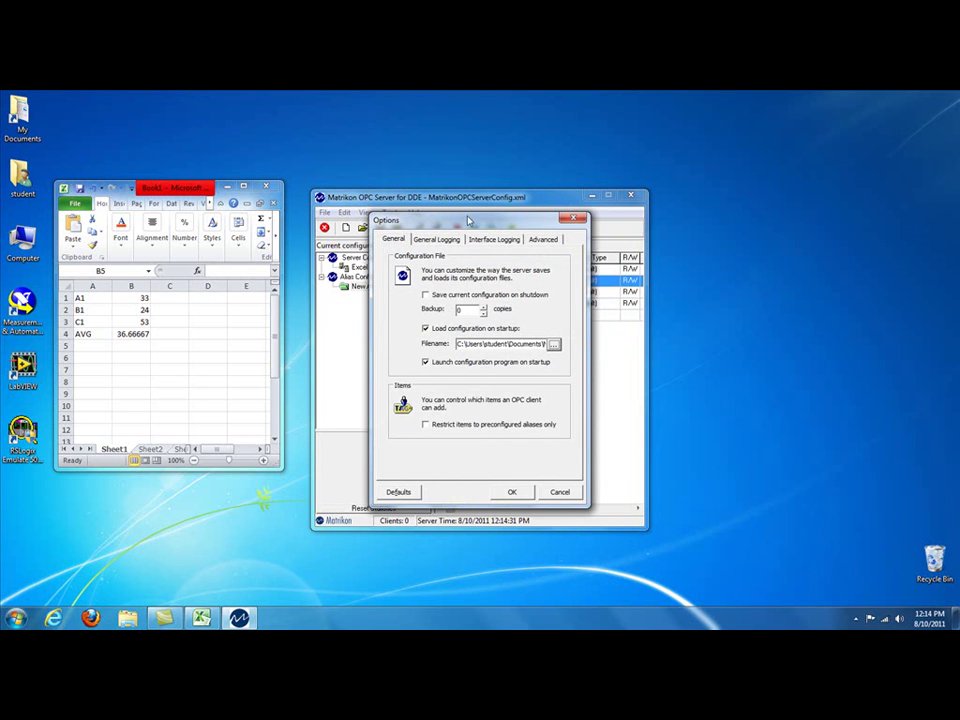
pyautogui.moveTo(430, 219); pyautogui.dragTo(588, 217)
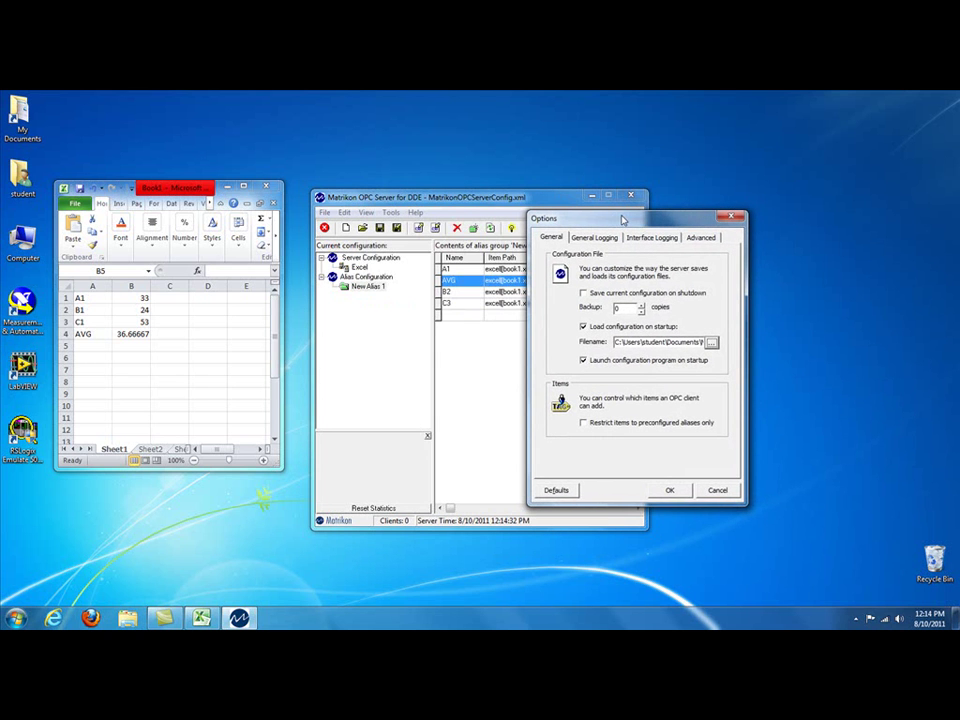
pyautogui.click(670, 491)
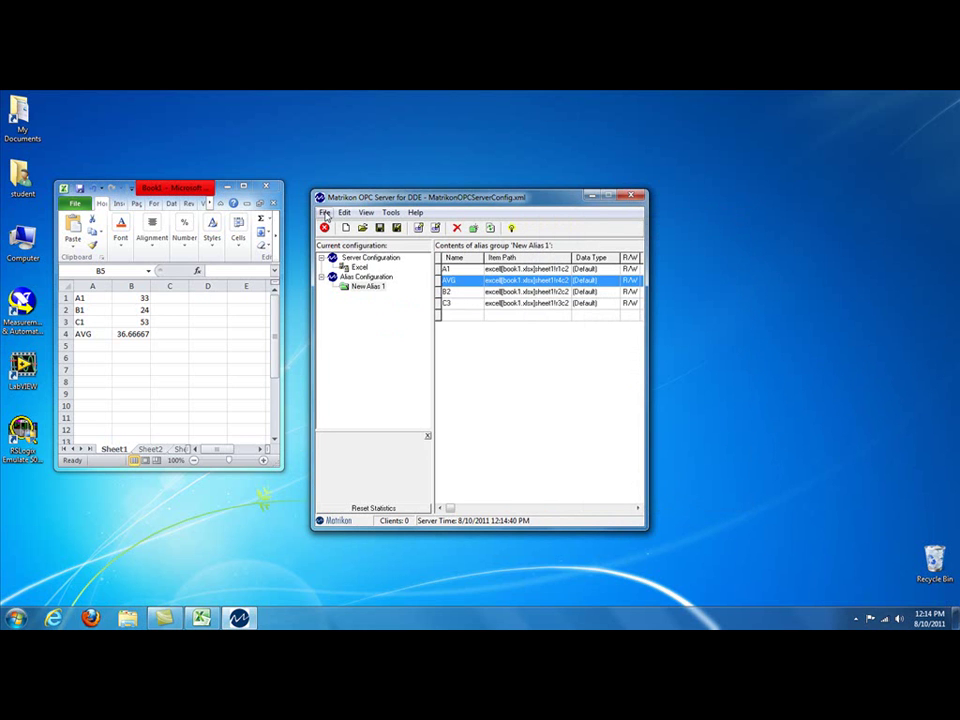
pyautogui.click(324, 213)
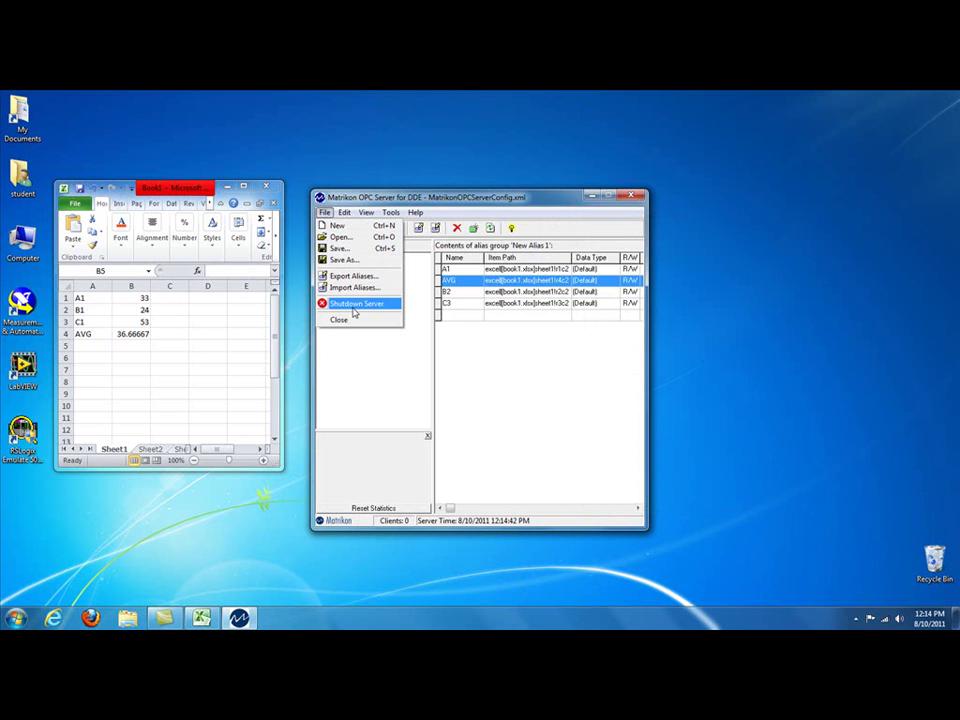
# Step: Shut down the DDE server and relaunch it from Start > All Programs > Matrikon OPC > DDE
pyautogui.click(325, 214)
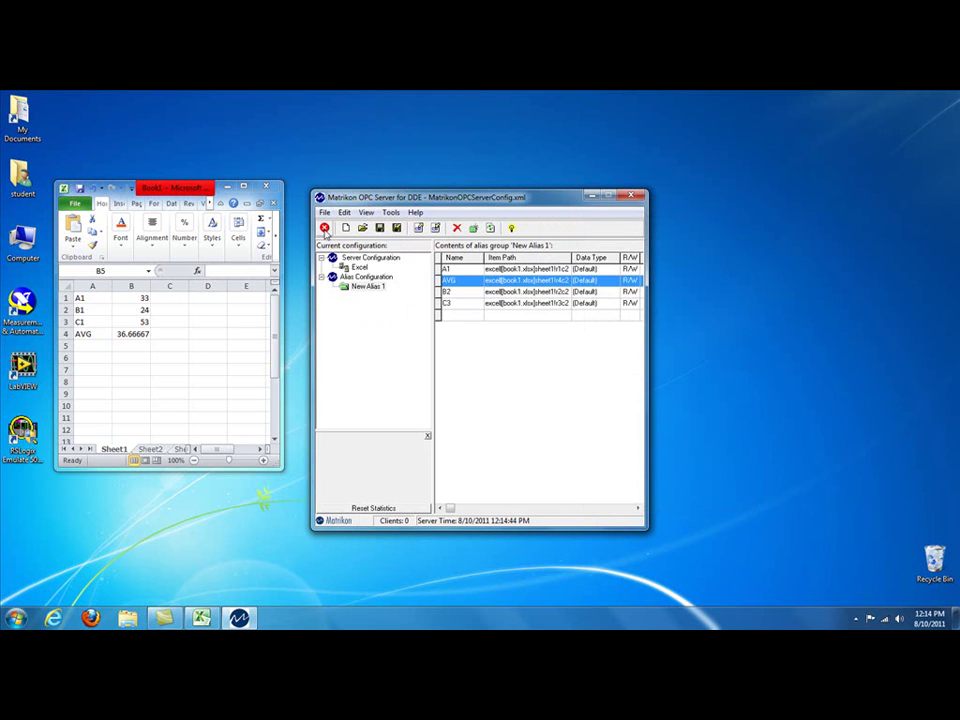
pyautogui.click(325, 229)
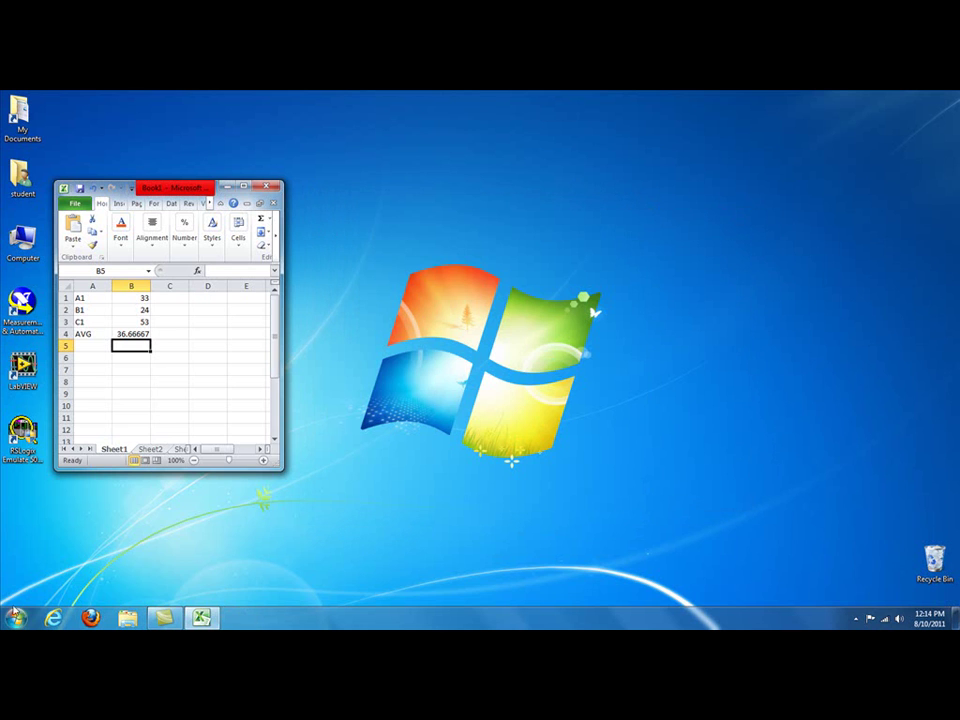
pyautogui.click(17, 619)
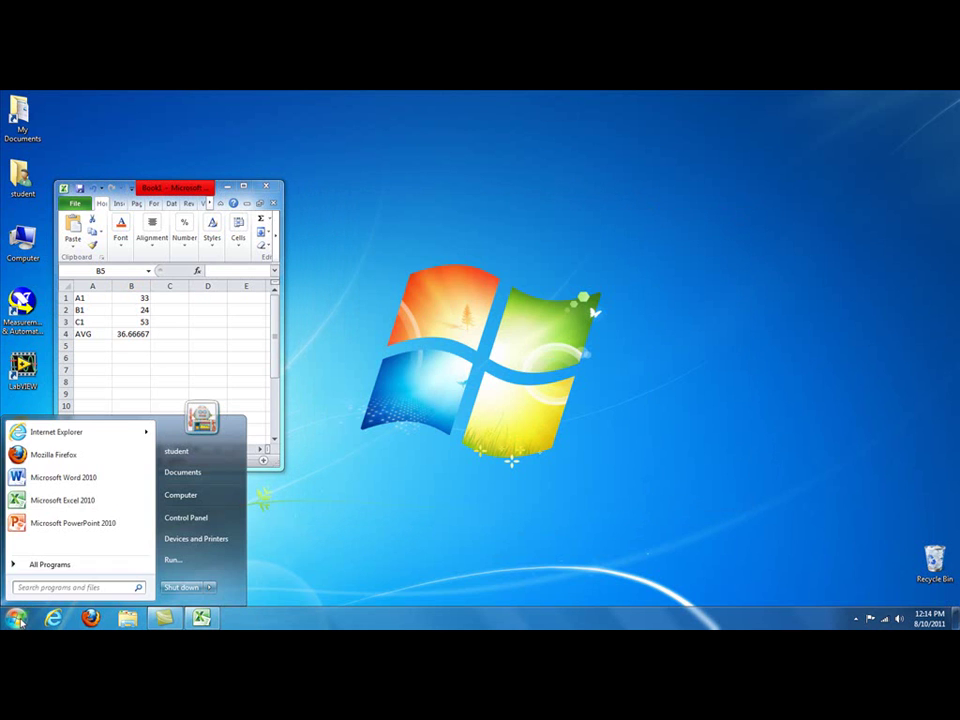
pyautogui.click(48, 565)
pyautogui.click(50, 487)
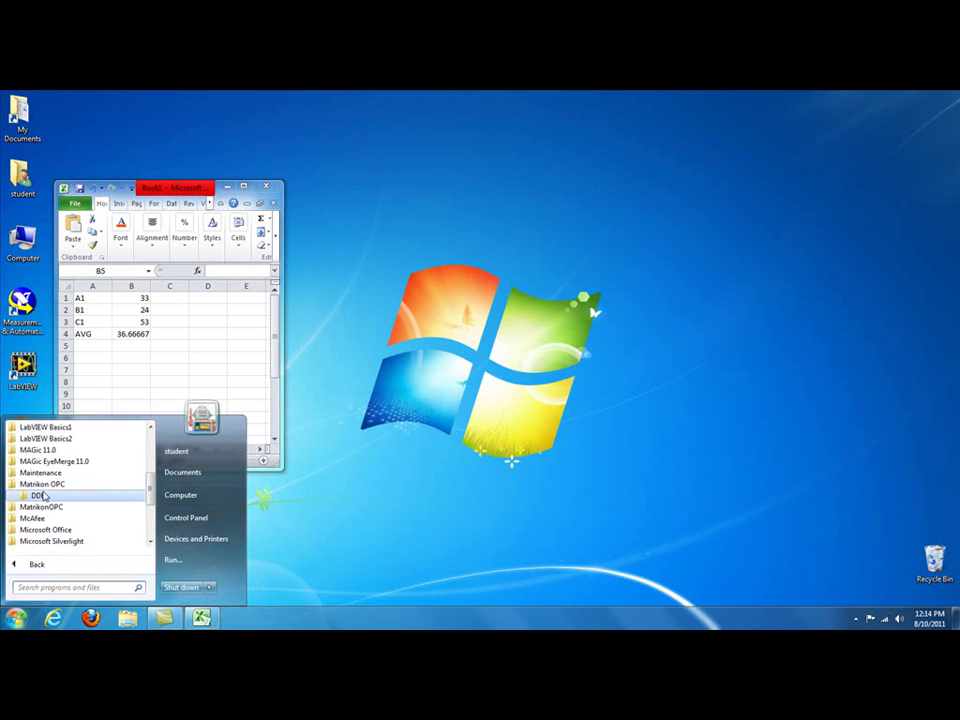
pyautogui.click(45, 496)
pyautogui.click(60, 508)
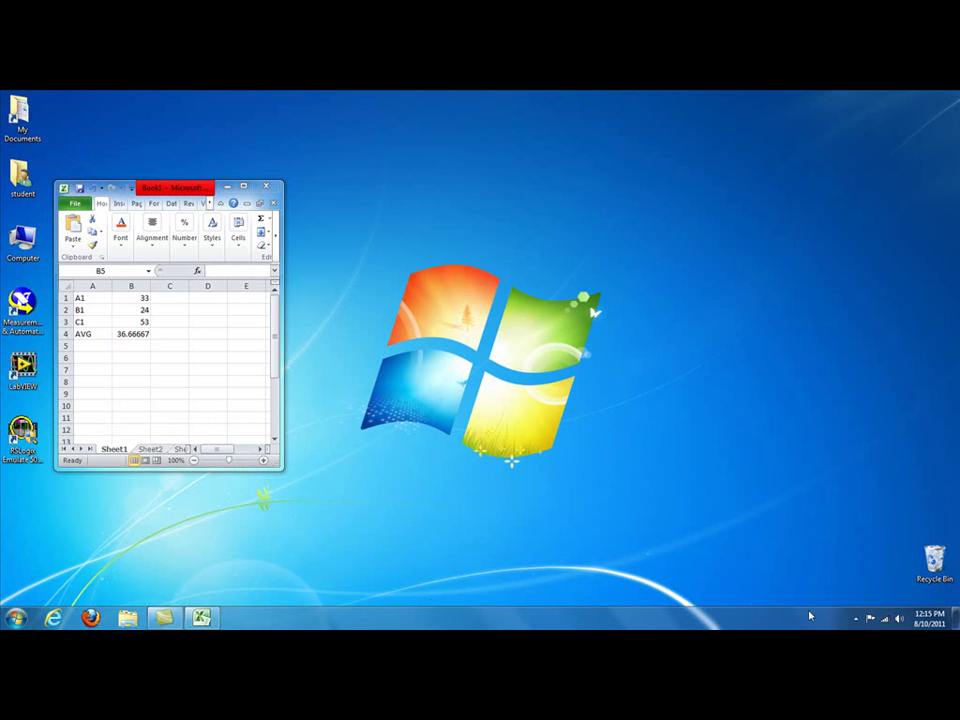
# Step: Bring up the server's status control panel from the hidden tray icon
pyautogui.click(856, 619)
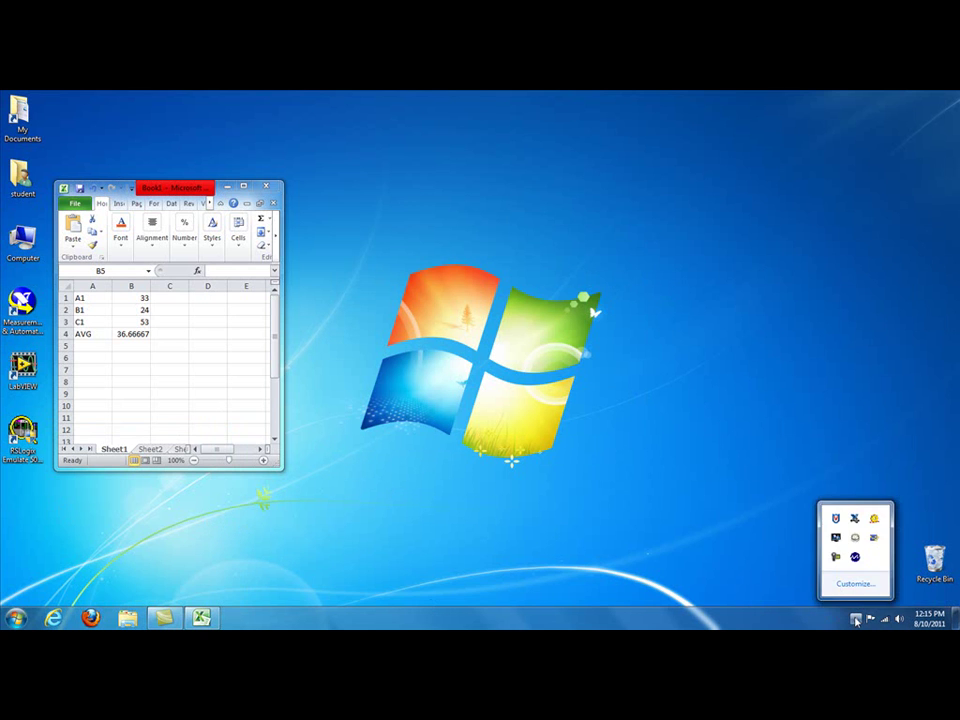
pyautogui.rightClick(858, 561)
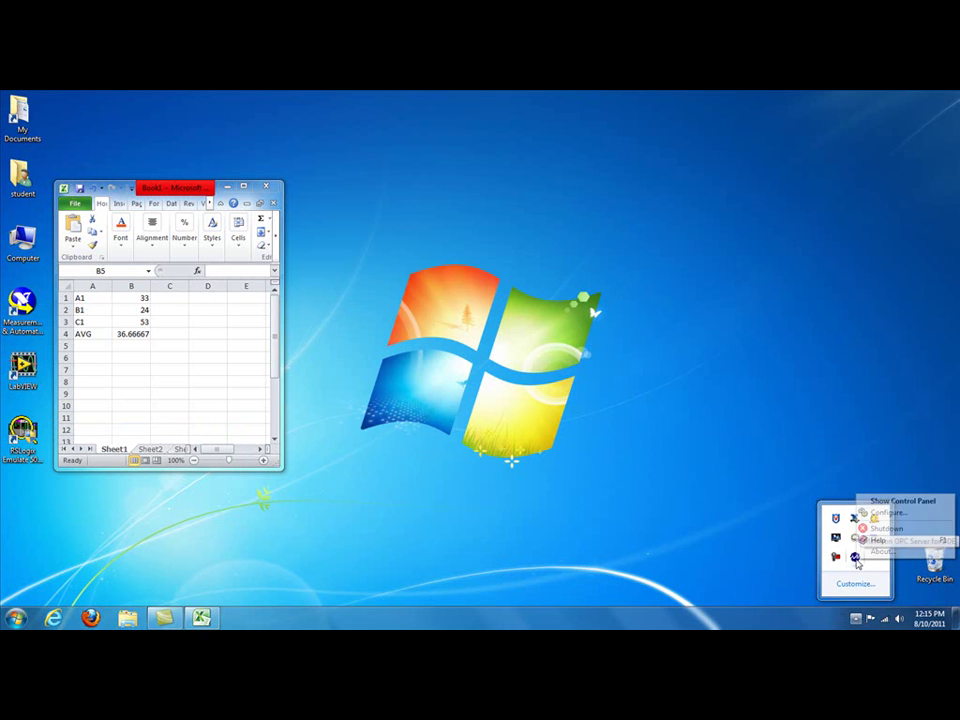
pyautogui.click(897, 501)
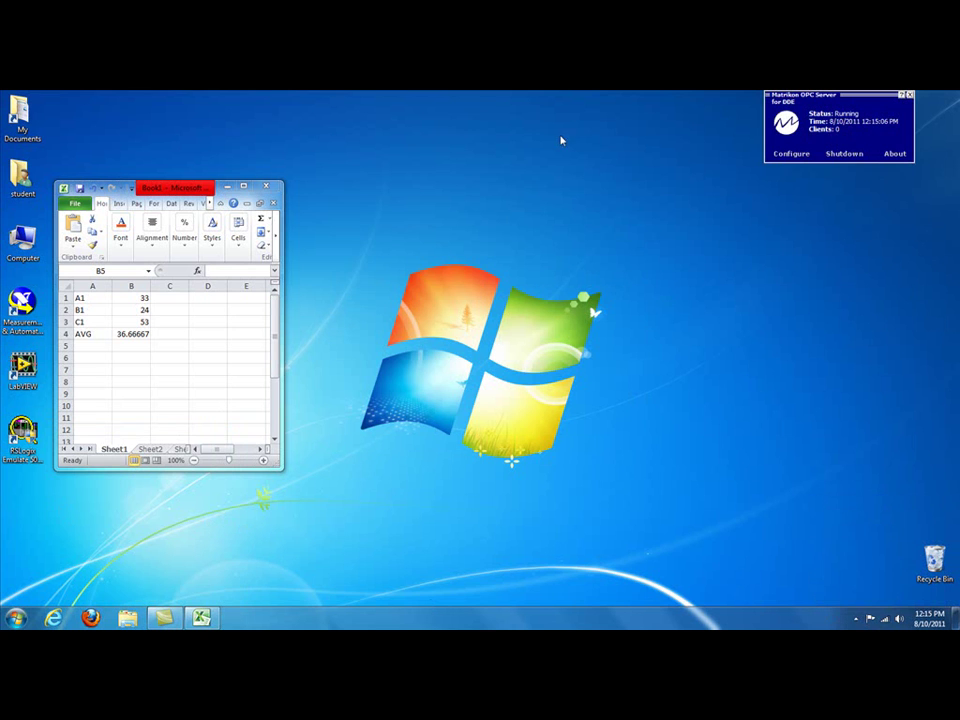
# Step: Run MatrikonOPC Explorer as administrator from the Start menu
pyautogui.click(15, 617)
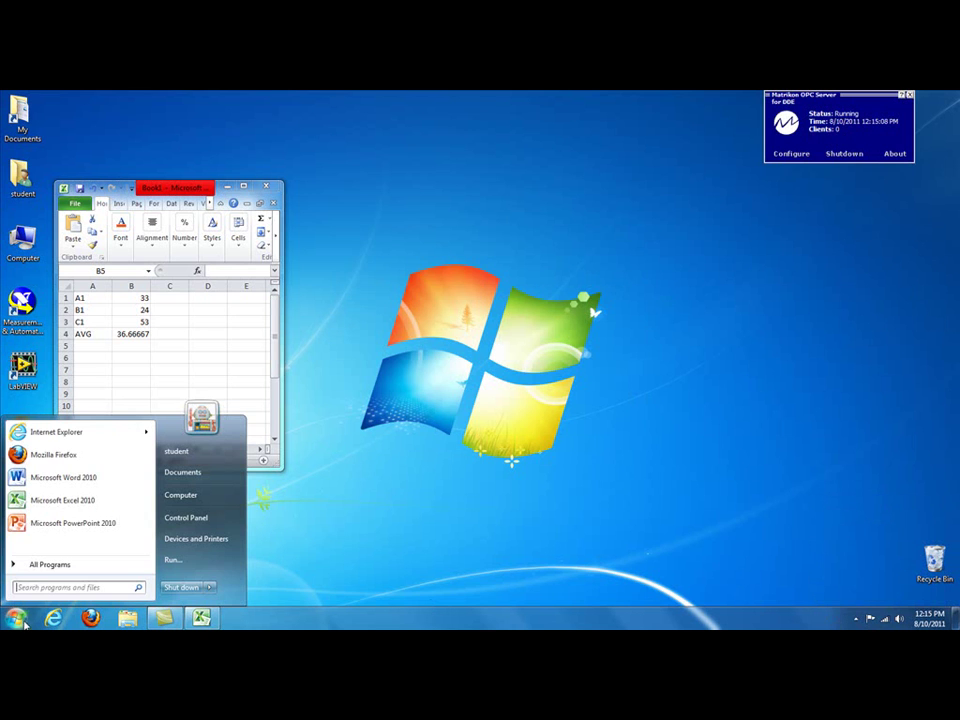
pyautogui.click(44, 566)
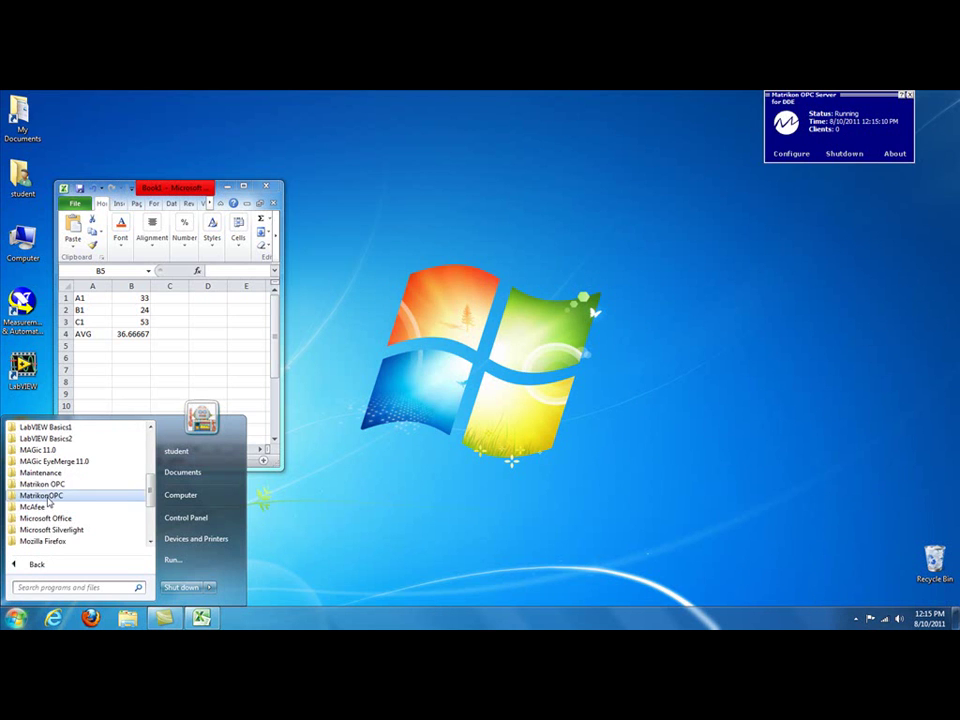
pyautogui.click(42, 496)
pyautogui.click(44, 518)
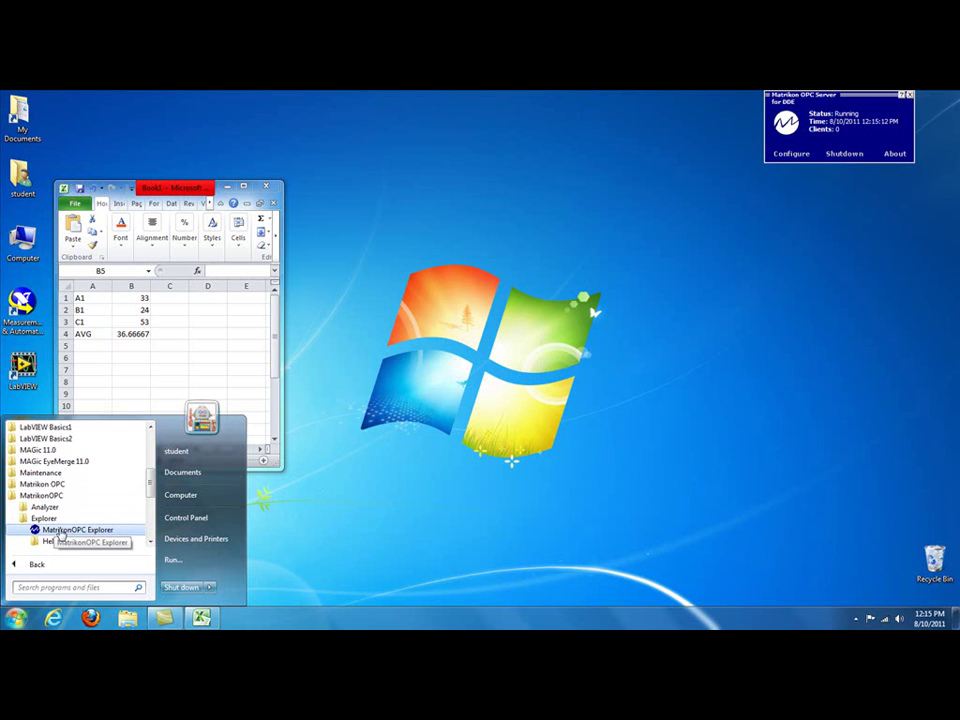
pyautogui.rightClick(60, 535)
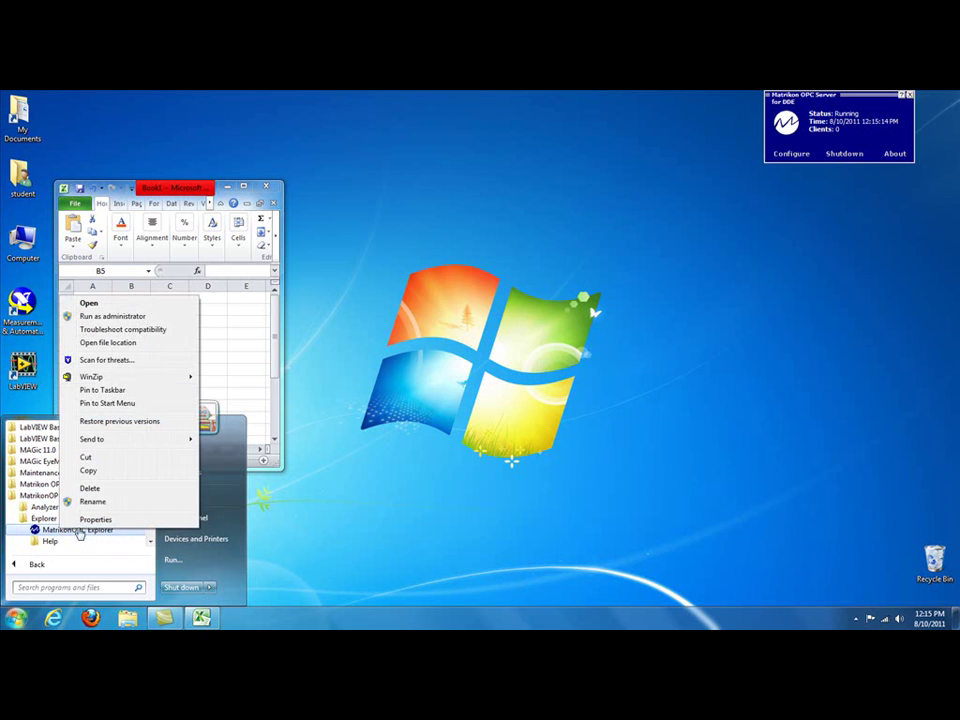
pyautogui.click(128, 317)
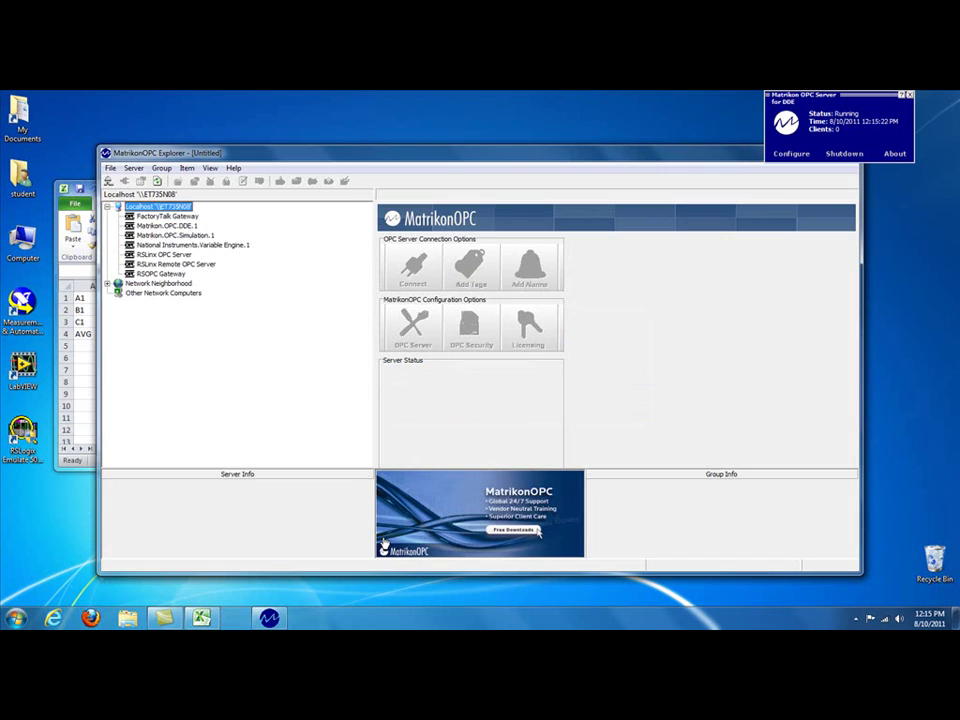
# Step: Connect to Matrikon.OPC.DDE.1 and open the Add Tags window
pyautogui.click(167, 227)
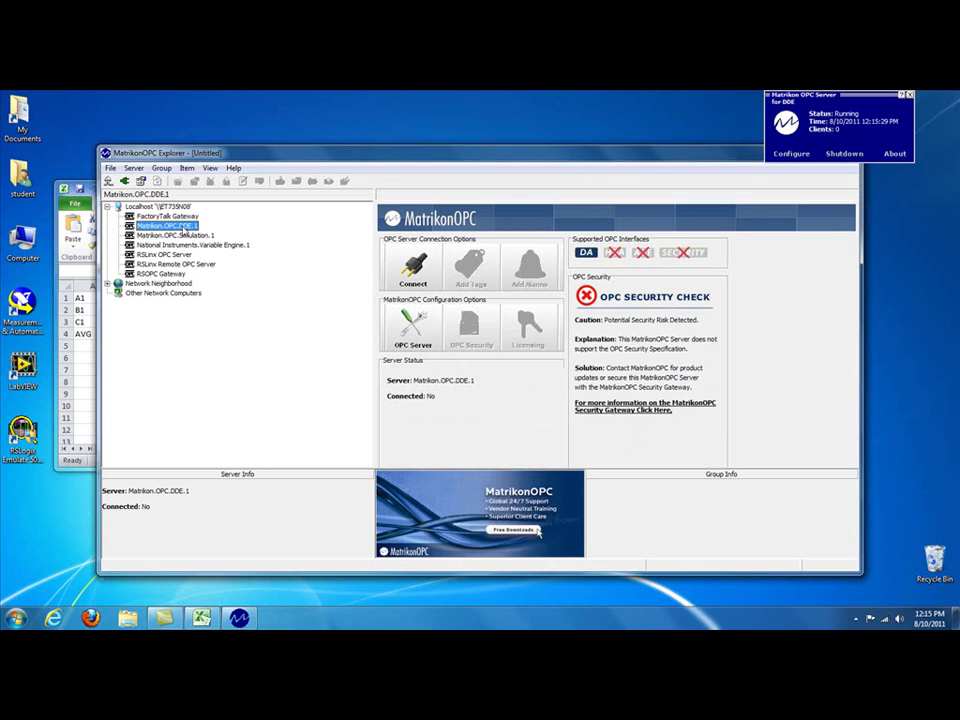
pyautogui.click(409, 275)
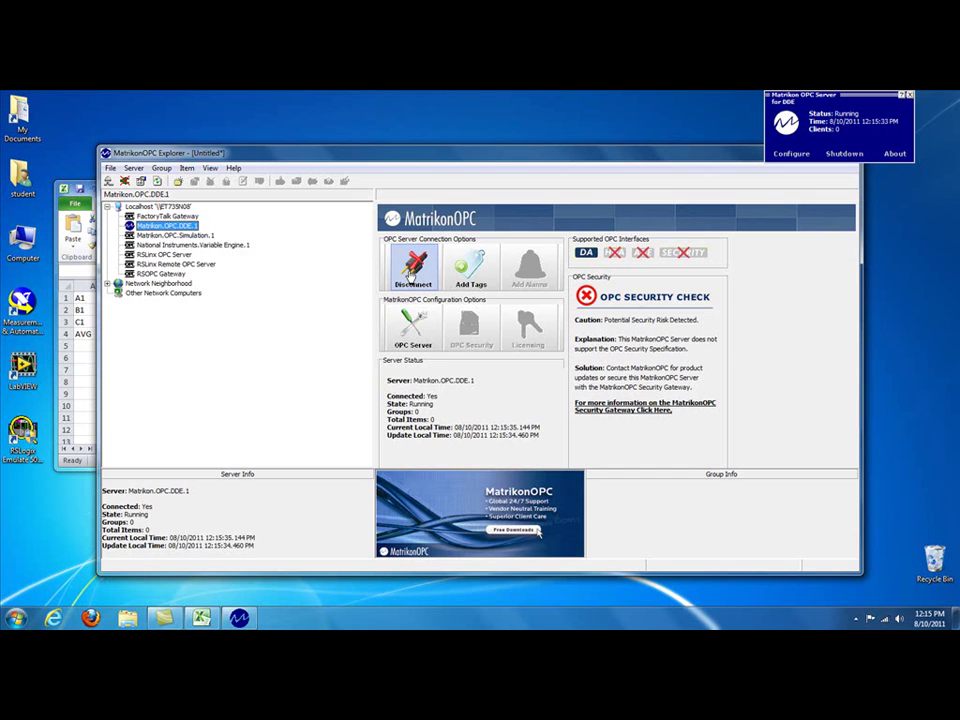
pyautogui.click(471, 268)
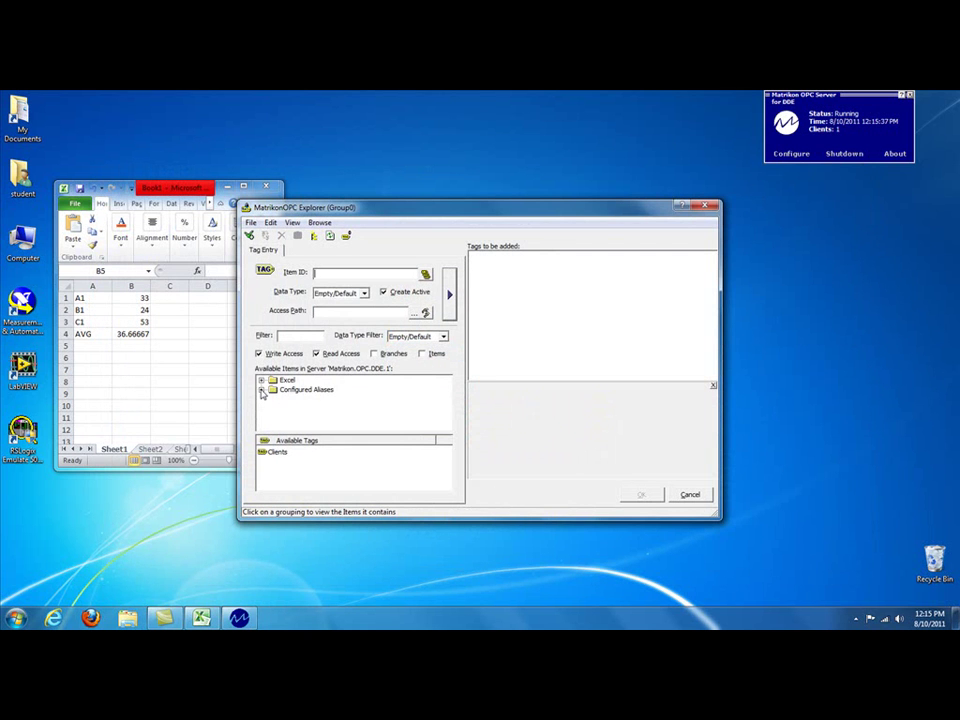
# Step: Queue tags A1, AVG, B2 and C3 from Configured Aliases > New Alias 1
pyautogui.click(261, 390)
pyautogui.click(307, 398)
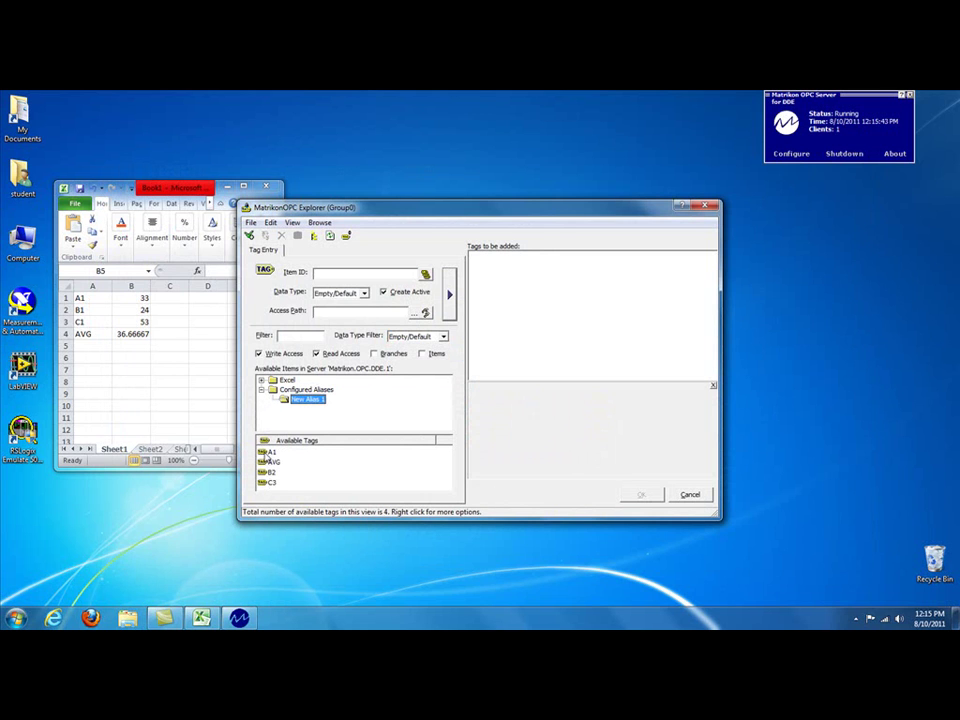
pyautogui.click(270, 452)
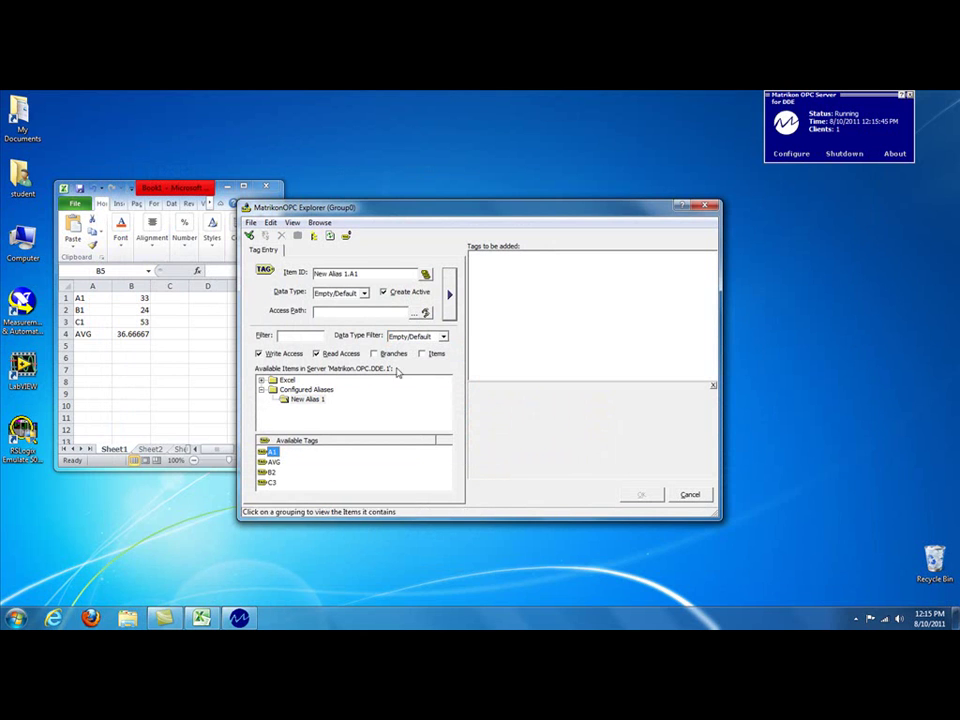
pyautogui.click(450, 295)
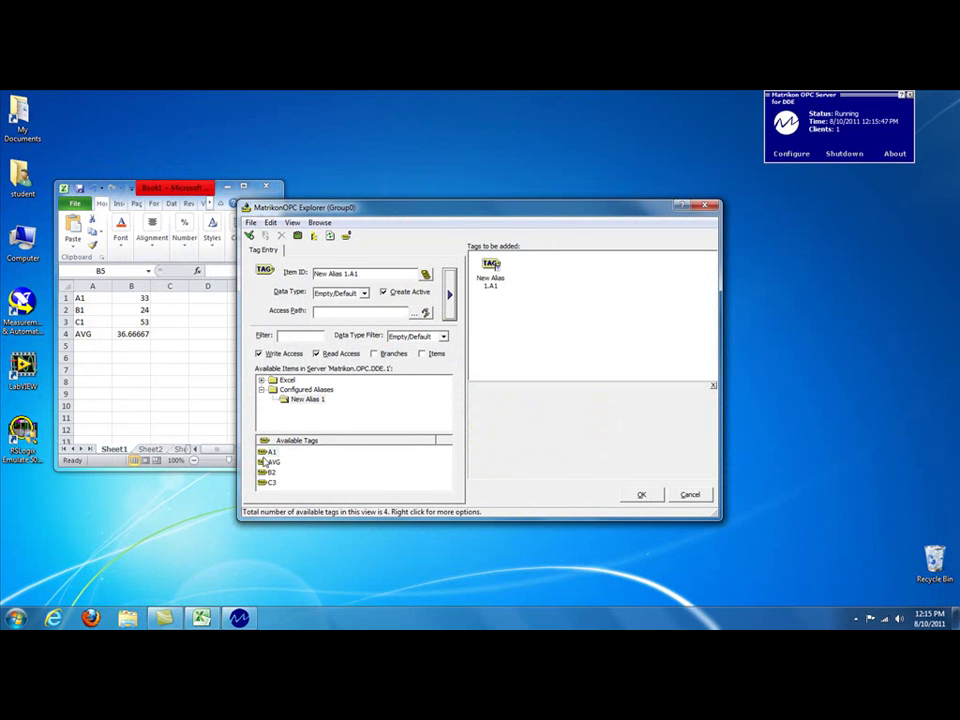
pyautogui.click(272, 462)
pyautogui.click(449, 297)
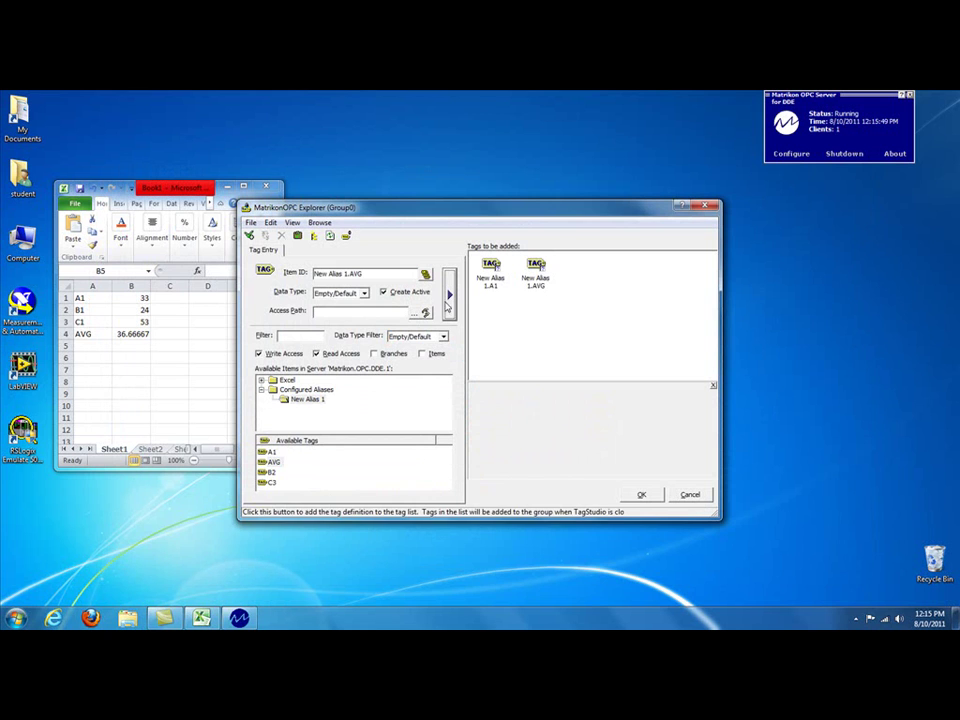
pyautogui.doubleClick(268, 472)
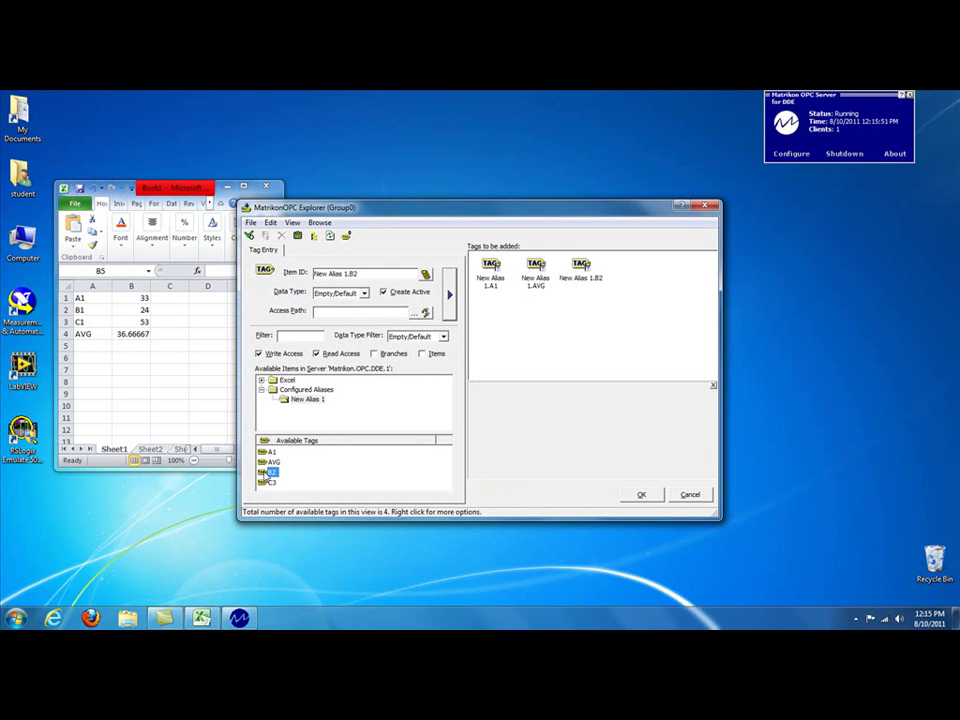
pyautogui.doubleClick(268, 483)
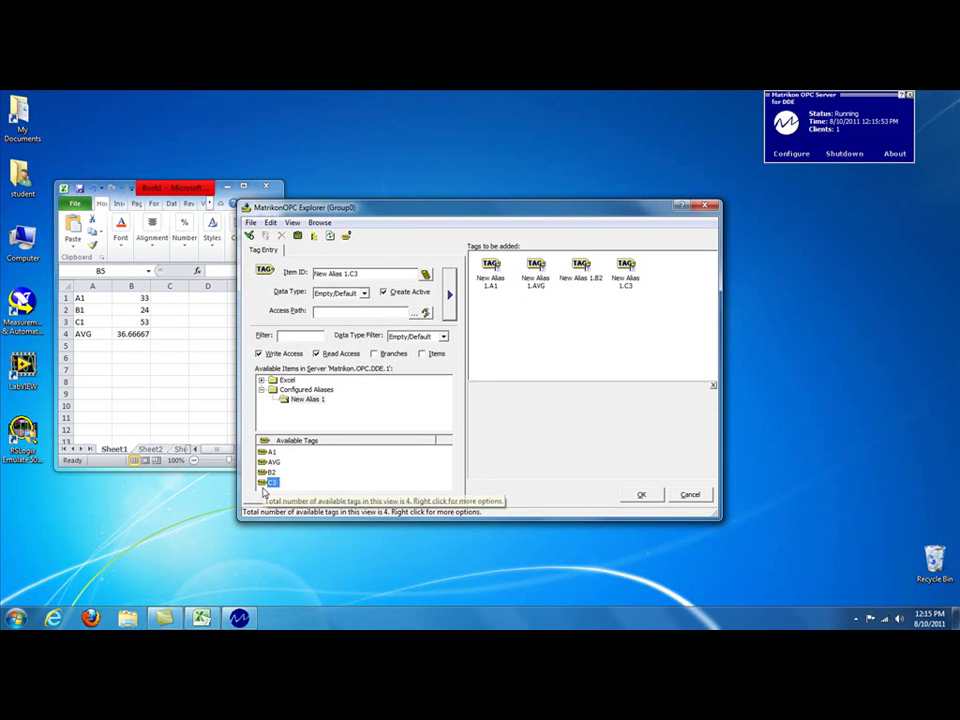
# Step: Remove the duplicate C3 tag and add the four tags to Group0
pyautogui.moveTo(263, 485); pyautogui.dragTo(672, 268)
pyautogui.rightClick(672, 268)
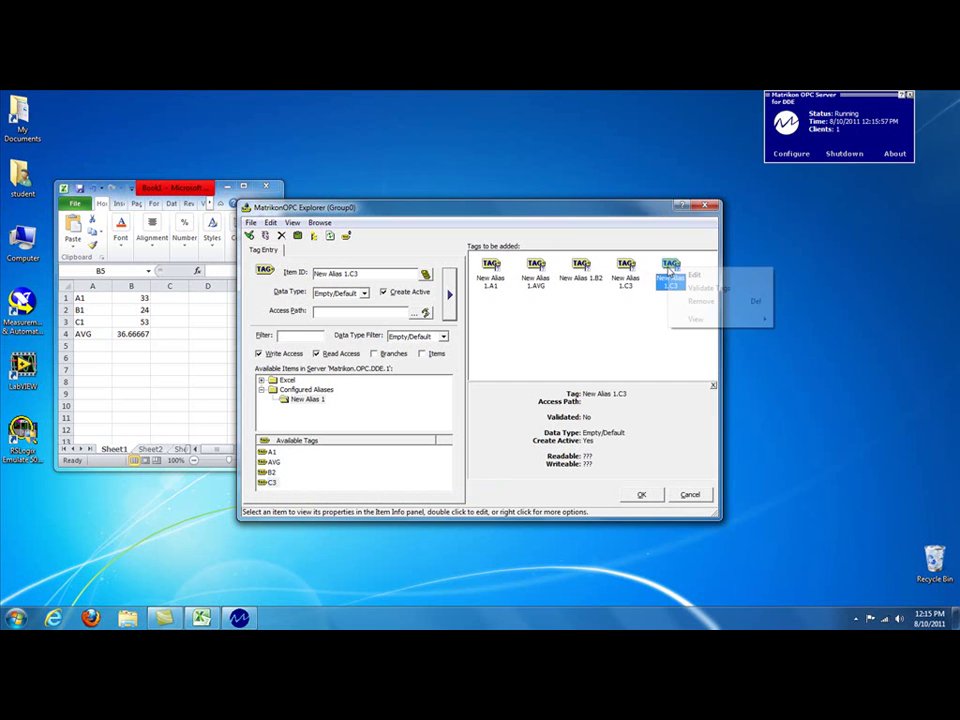
pyautogui.click(692, 302)
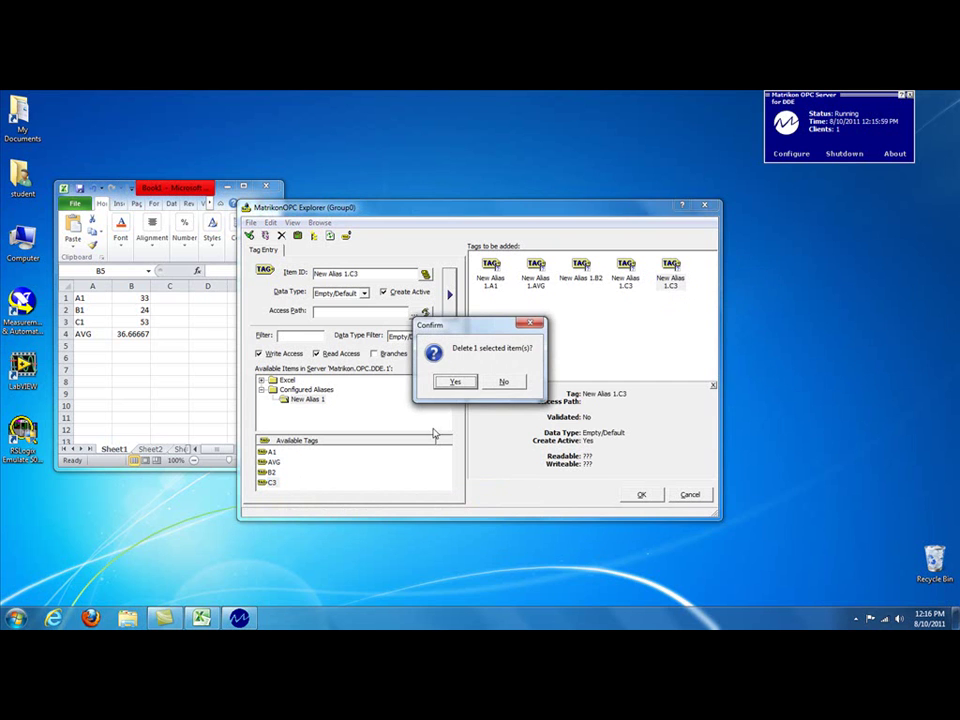
pyautogui.click(458, 387)
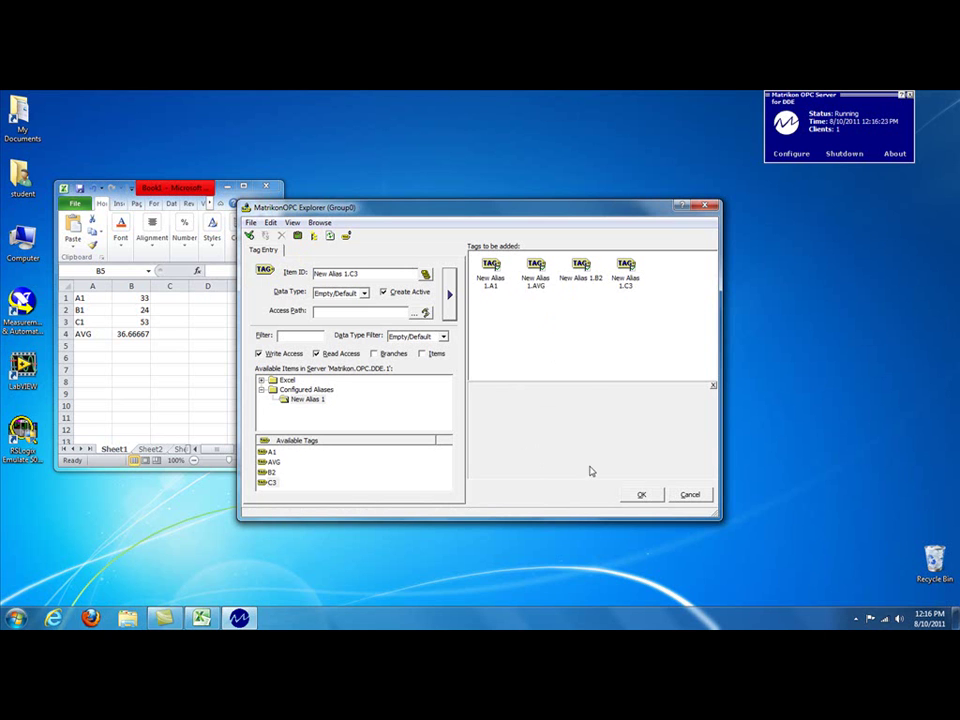
pyautogui.click(642, 497)
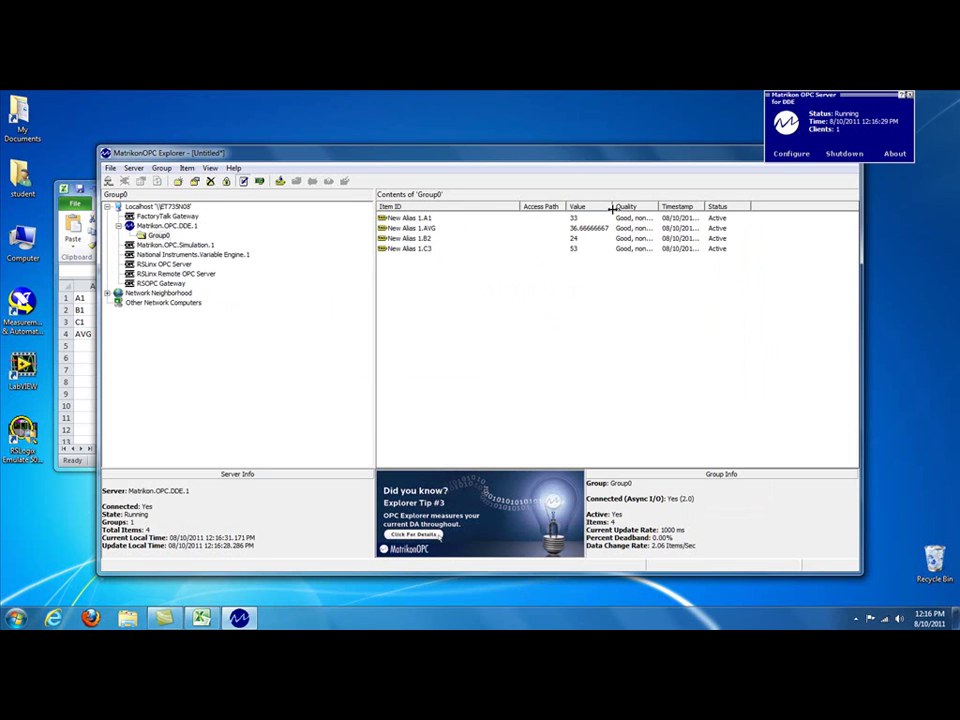
# Step: Widen the Value column, narrow the Explorer window and place it beside Excel's Book1 sheet
pyautogui.moveTo(612, 206); pyautogui.dragTo(622, 207)
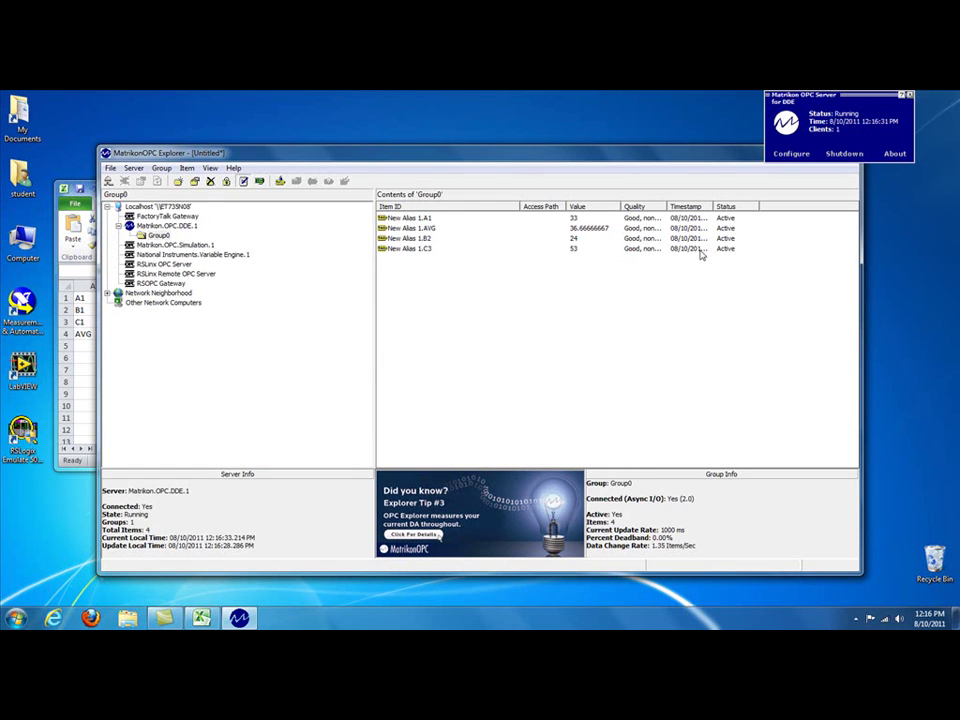
pyautogui.moveTo(438, 155); pyautogui.dragTo(510, 160)
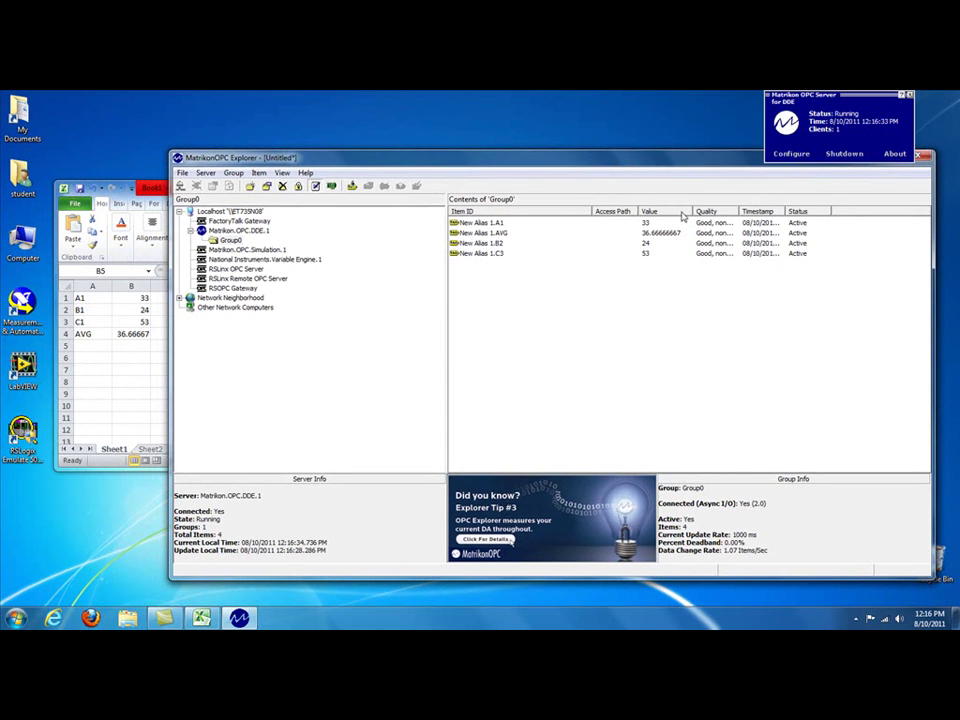
pyautogui.moveTo(591, 212); pyautogui.dragTo(532, 215)
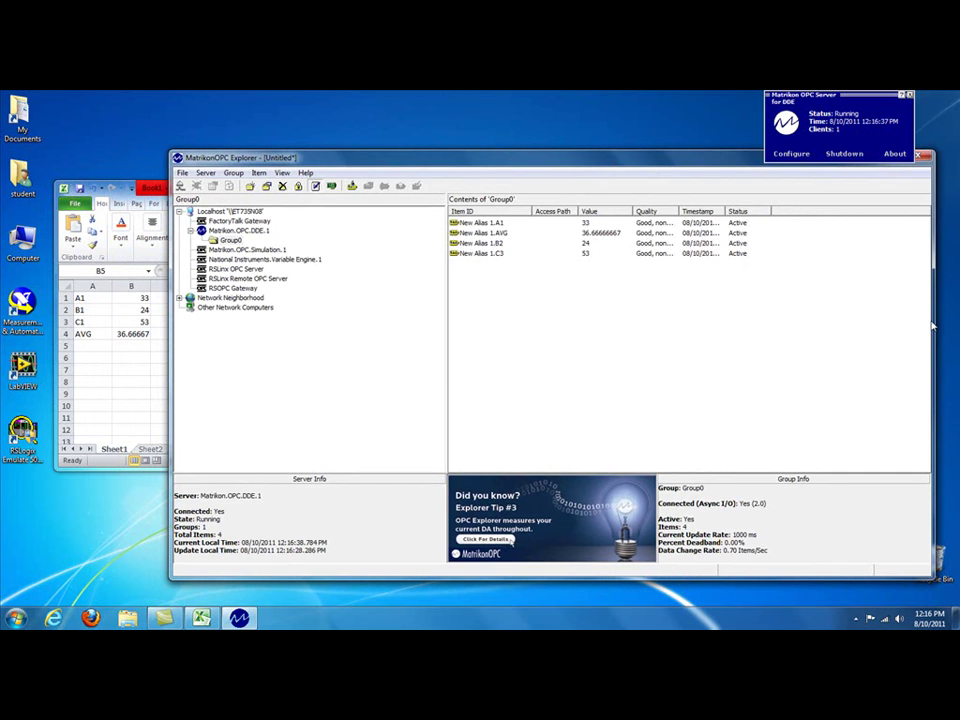
pyautogui.moveTo(932, 325); pyautogui.dragTo(728, 338)
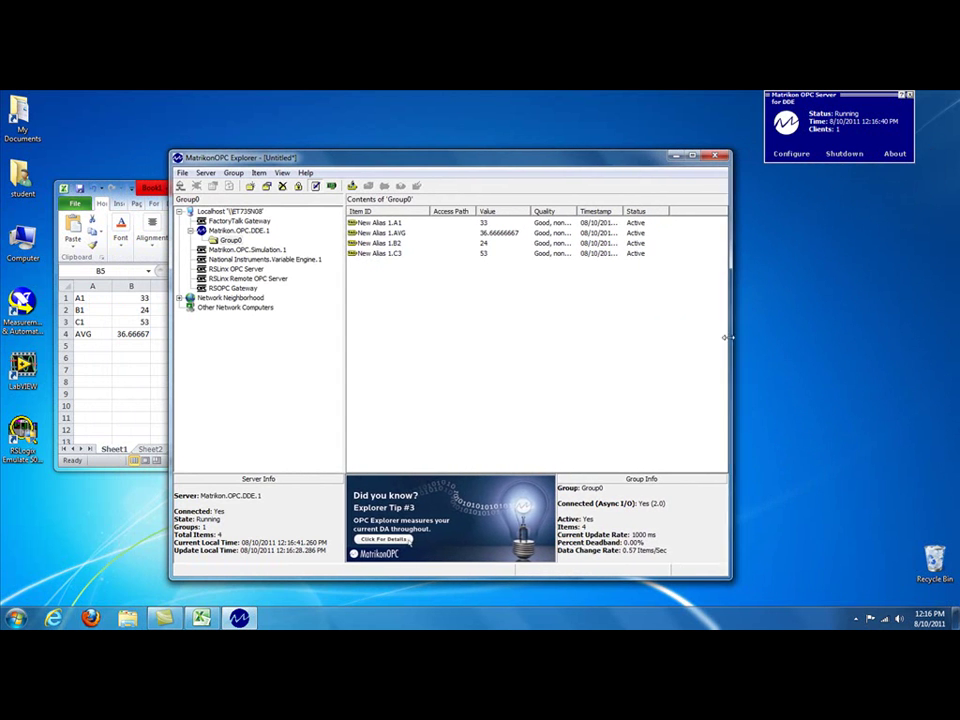
pyautogui.moveTo(508, 160); pyautogui.dragTo(666, 190)
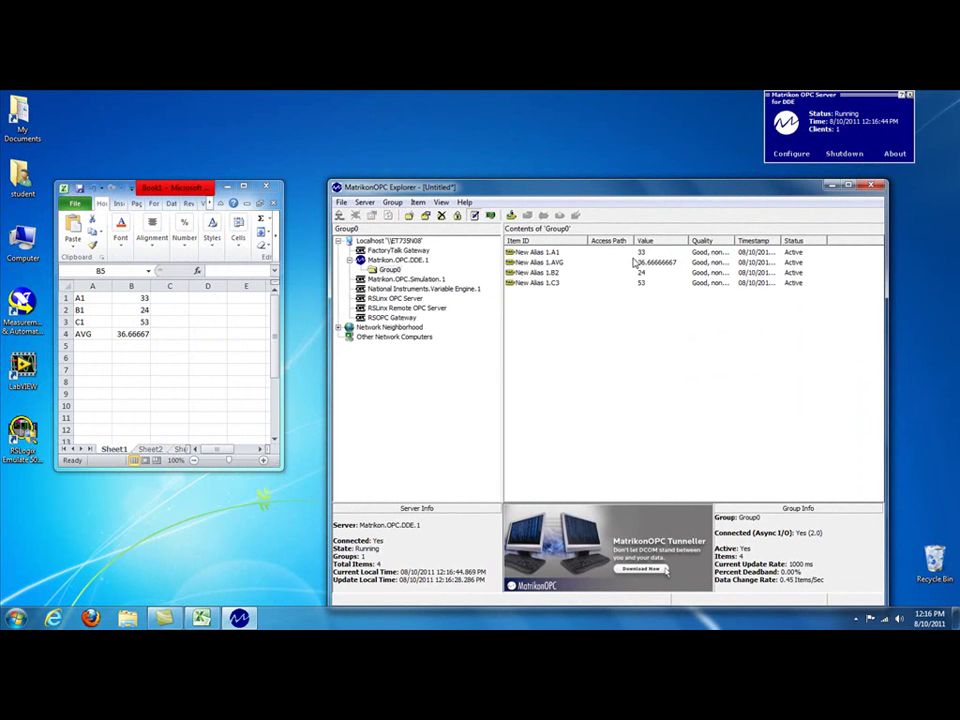
# Step: Enter 37 in B2 and 10 in B1, then select the average cell B4
pyautogui.click(139, 313)
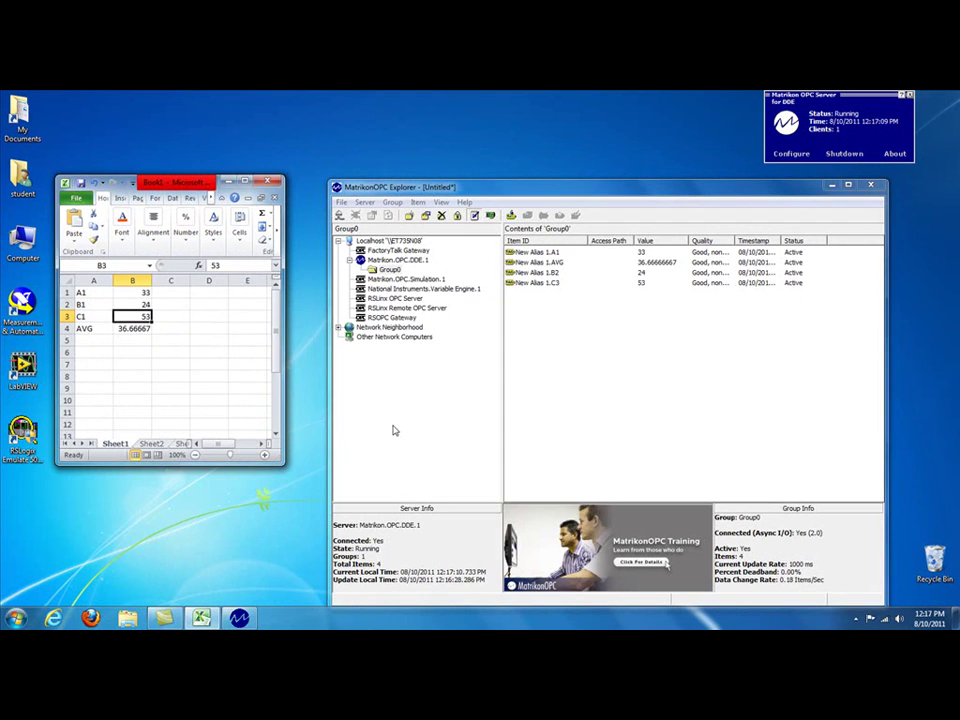
pyautogui.click(143, 304)
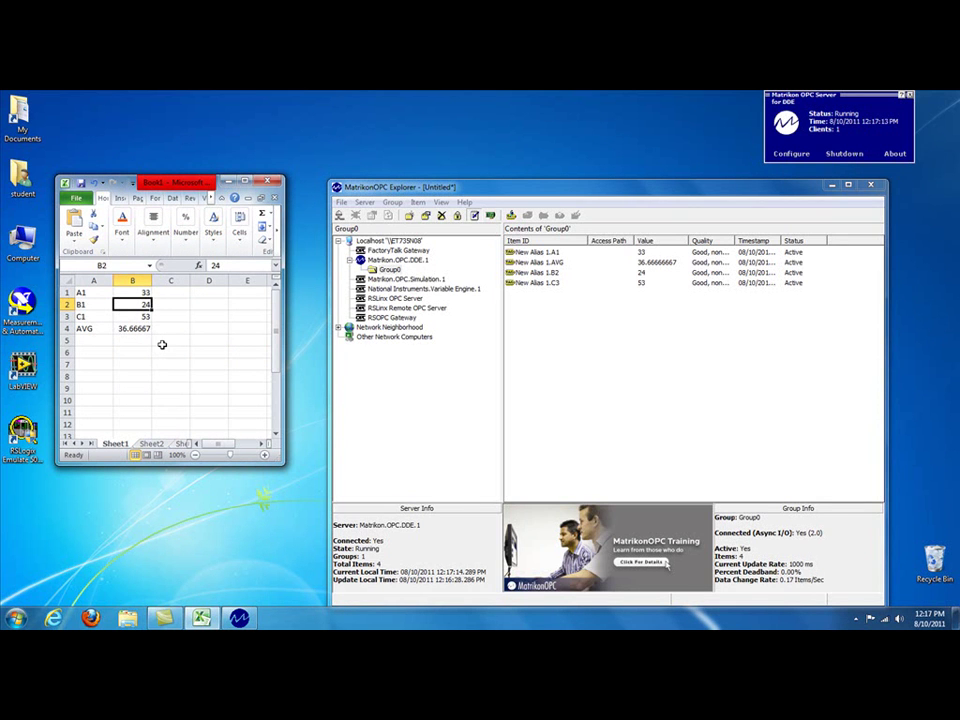
pyautogui.write('37')
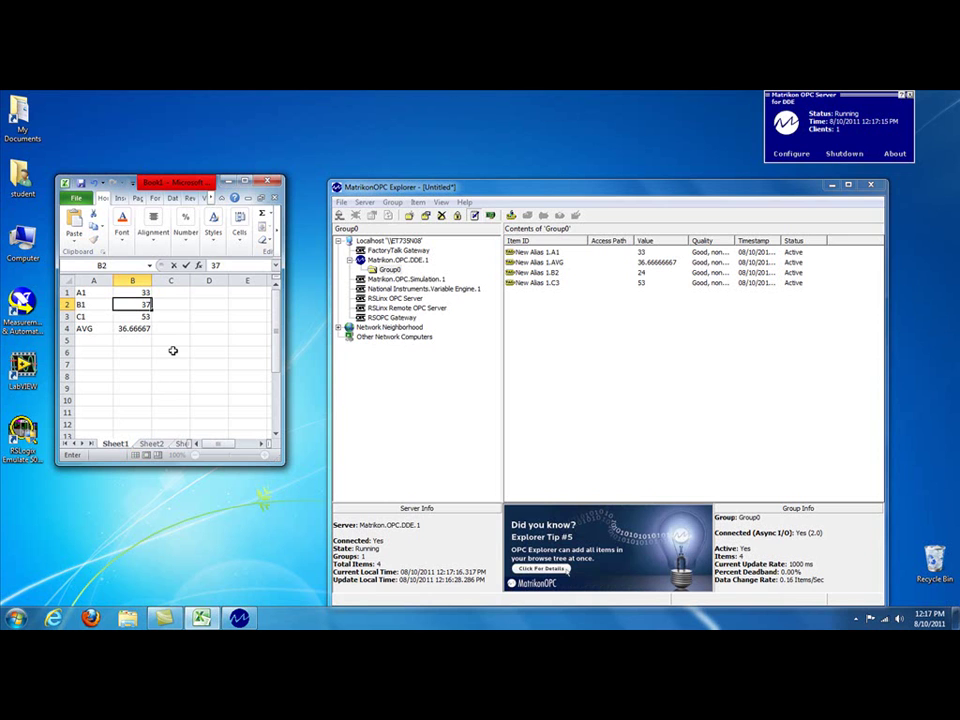
pyautogui.click(166, 354)
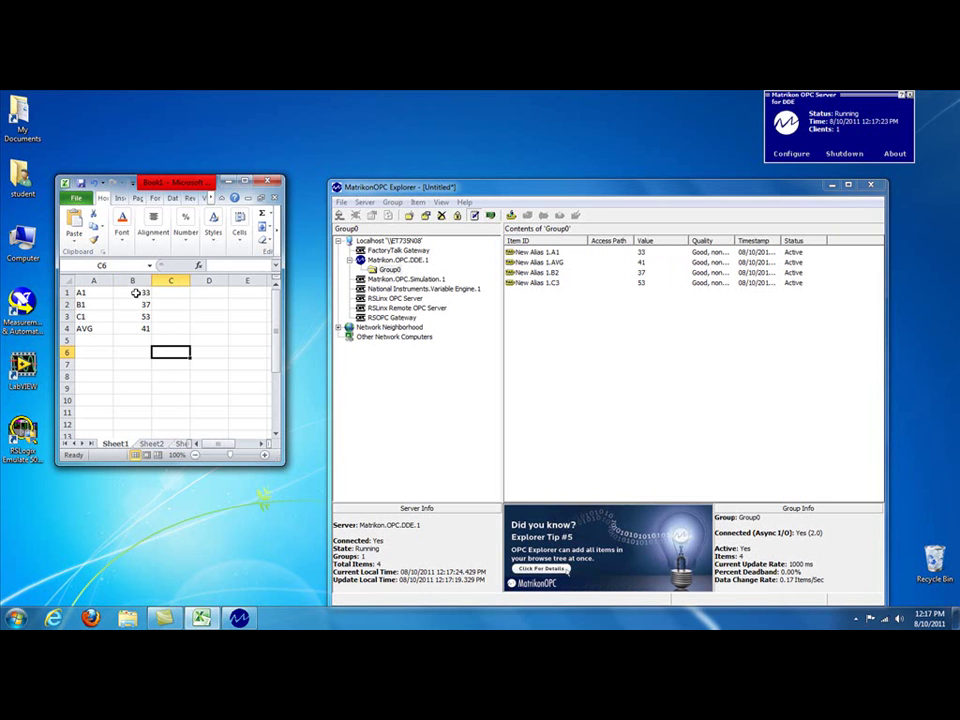
pyautogui.click(138, 292)
pyautogui.write('10')
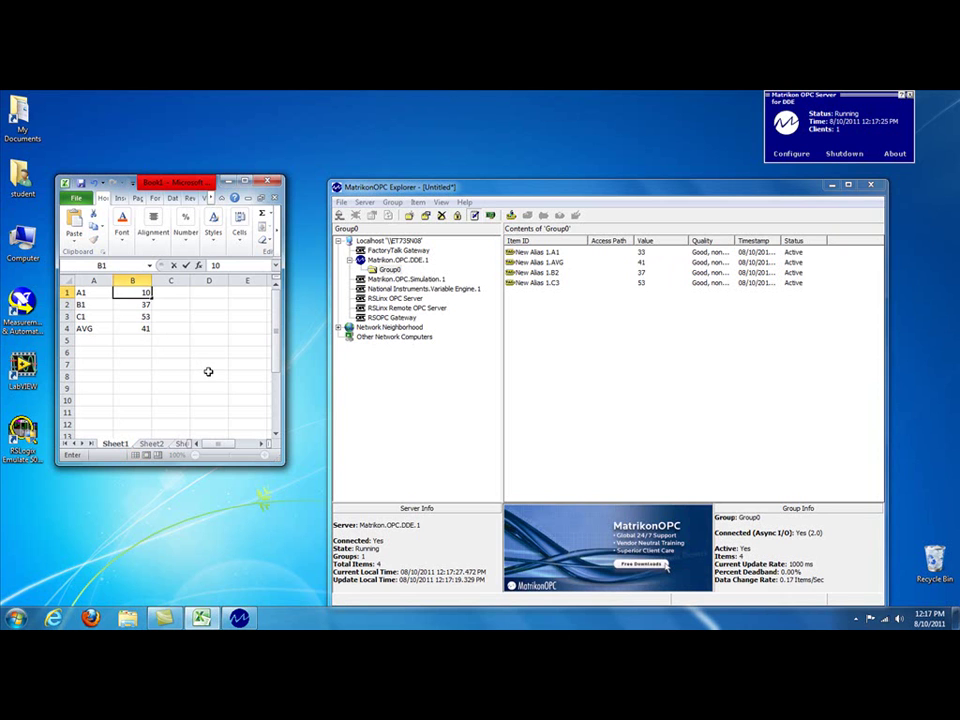
pyautogui.click(208, 371)
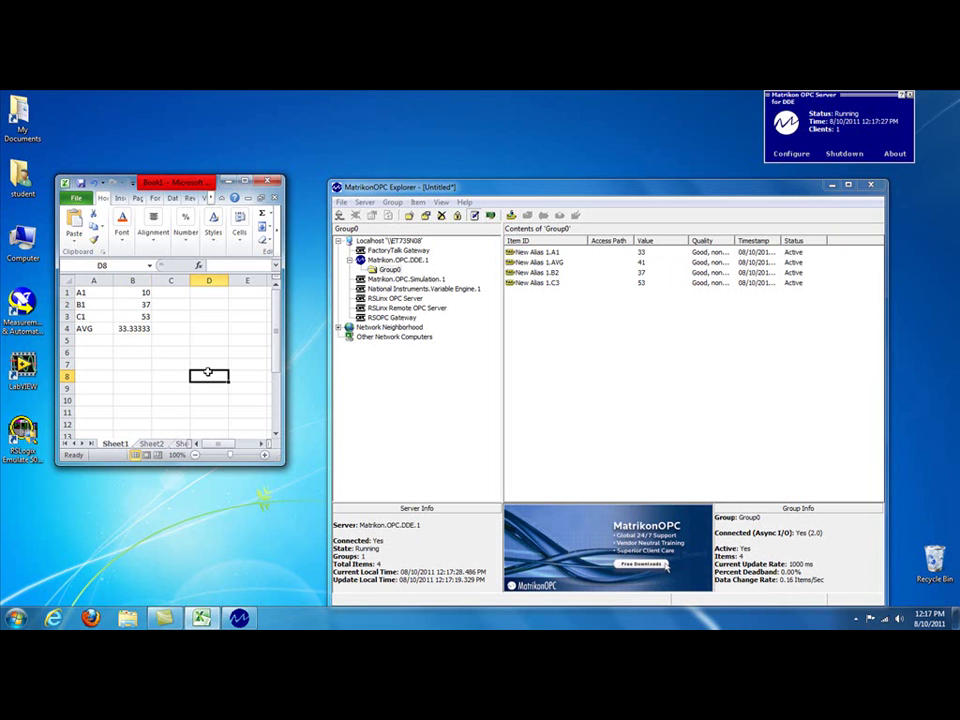
pyautogui.click(132, 329)
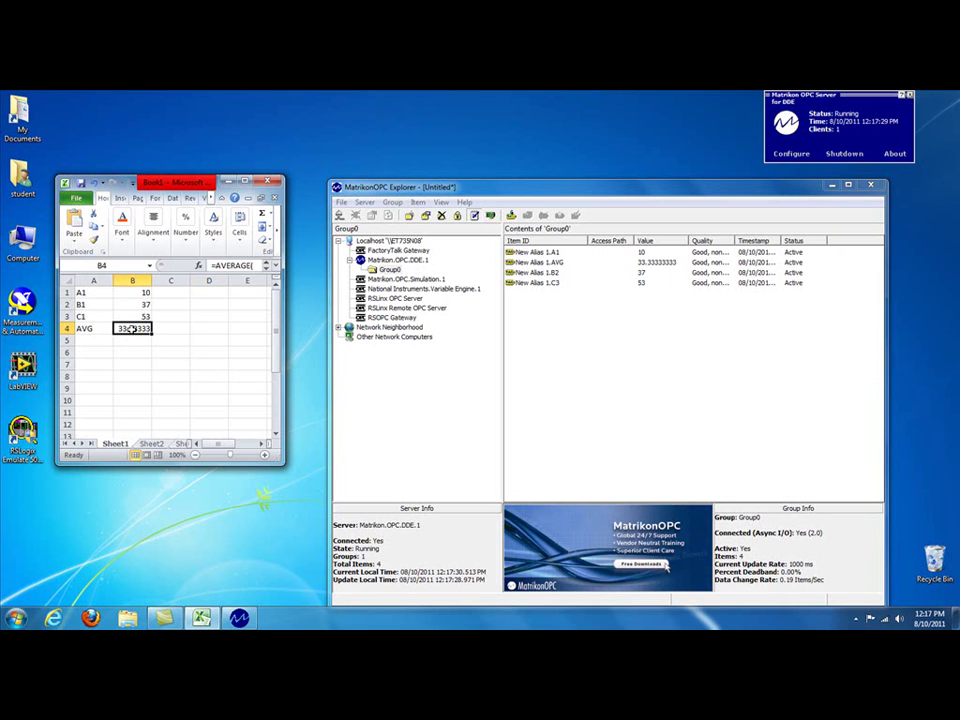
# Step: Format cell B4 as Number with 2 decimal places so it shows 33.33
pyautogui.rightClick(132, 329)
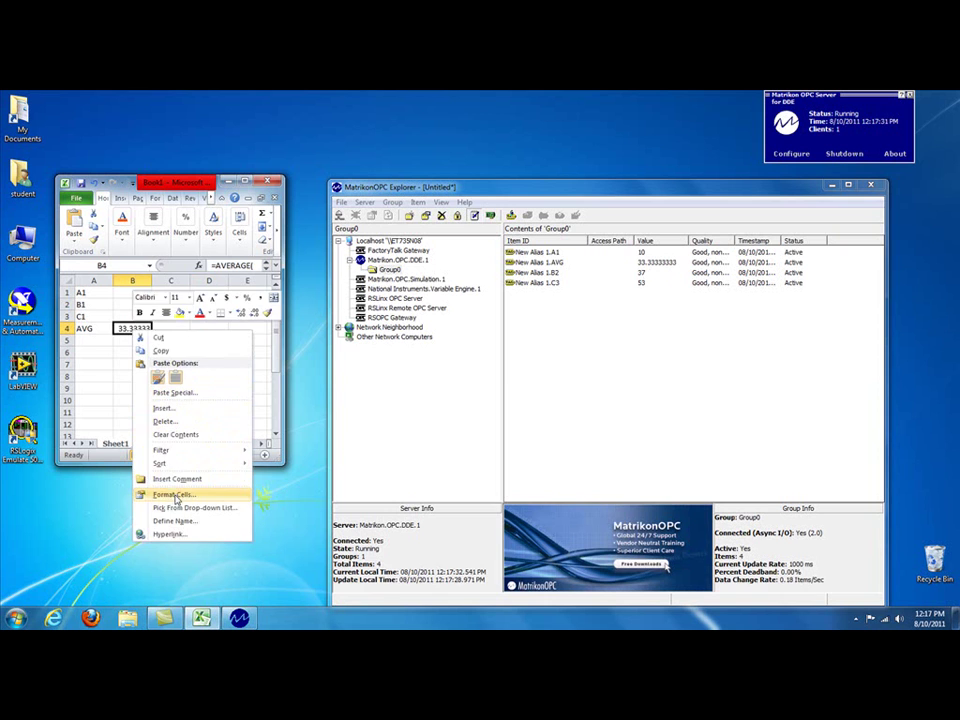
pyautogui.click(172, 497)
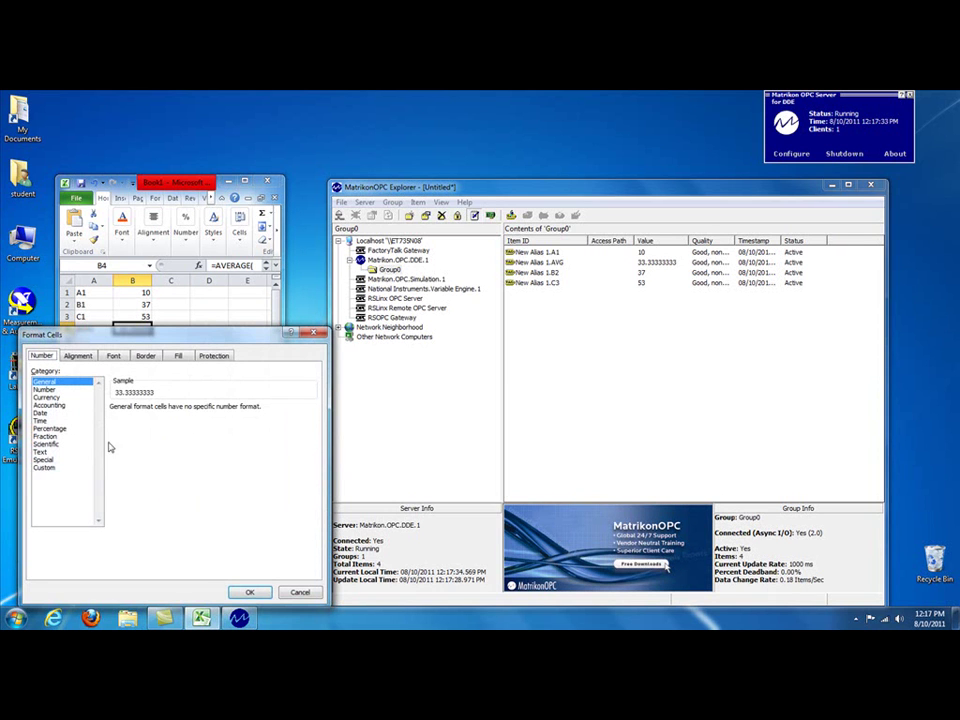
pyautogui.click(45, 390)
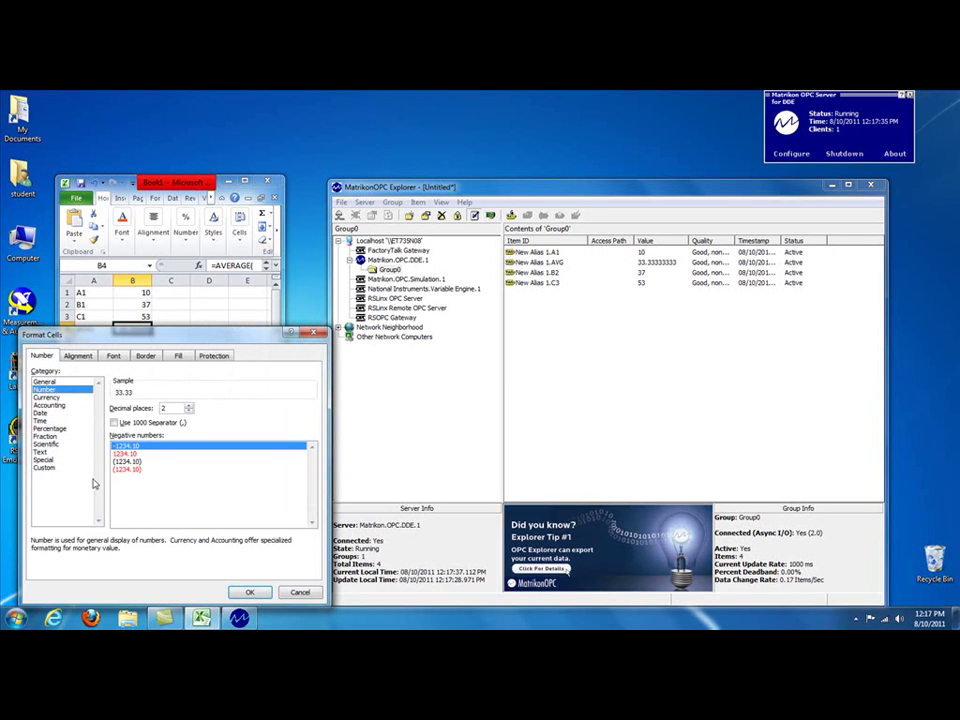
pyautogui.click(250, 594)
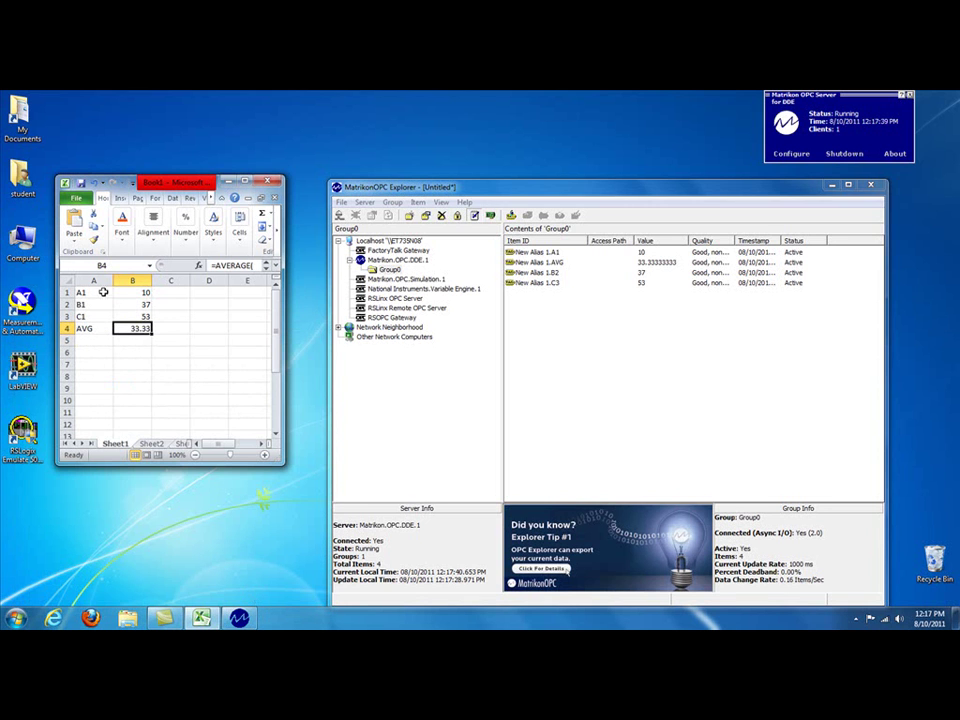